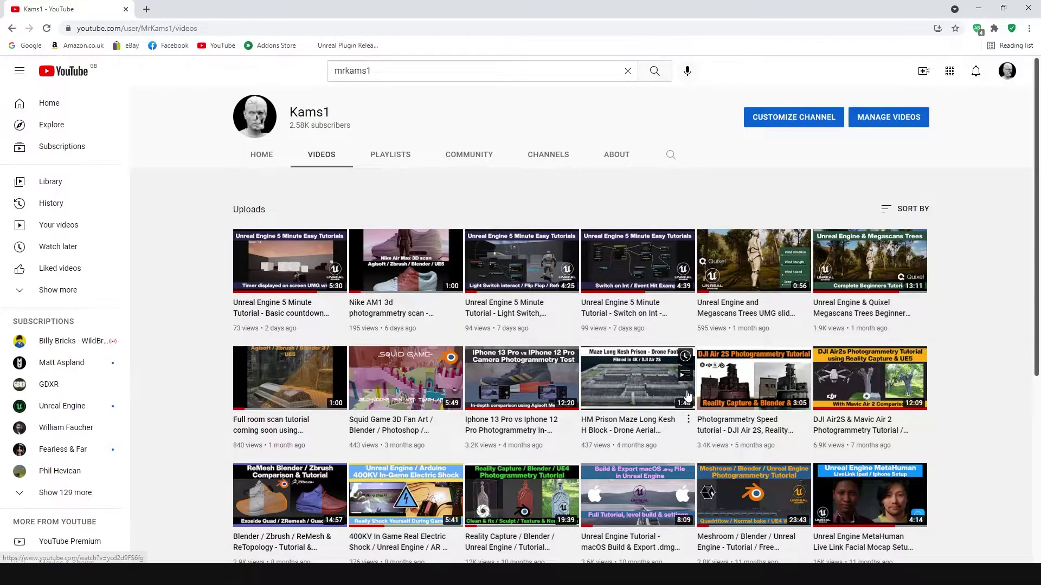
# Play the Oculus Quest 2 VR Setup for Apple Mac video full screen and skip to about 0:48.
pyautogui.scroll(-3, 687, 393)
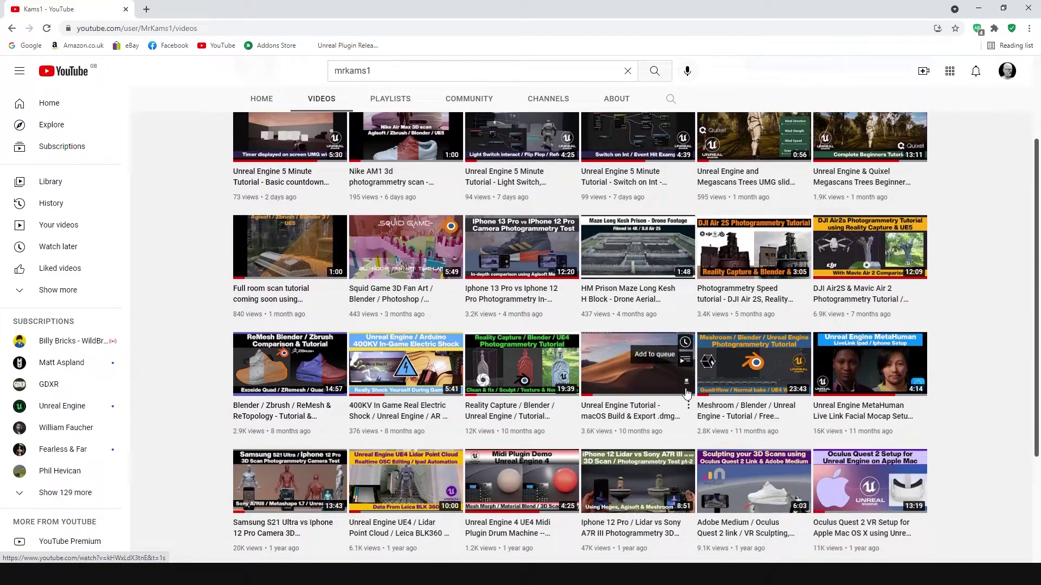
pyautogui.scroll(-2, 687, 392)
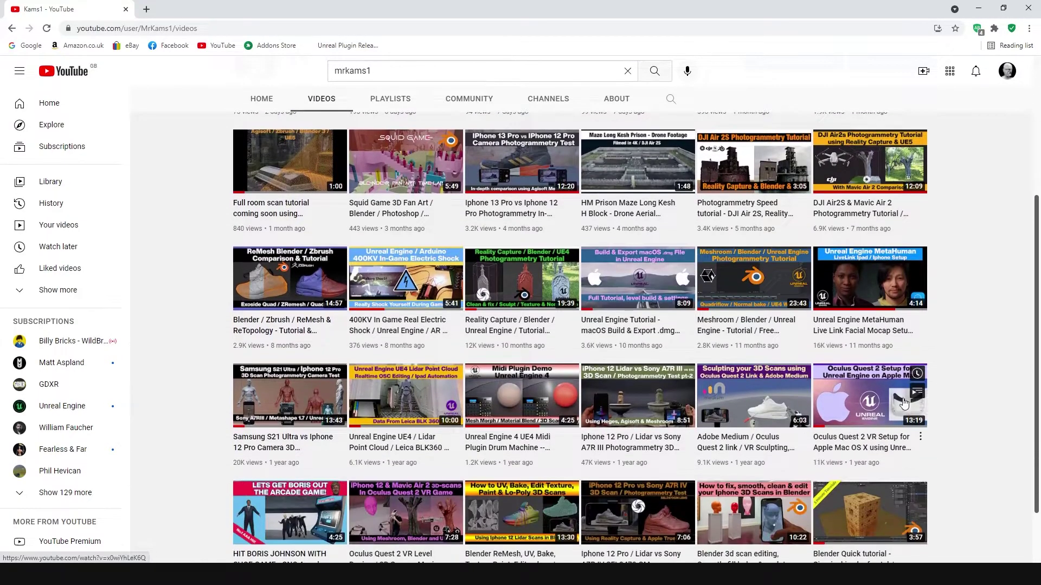
pyautogui.click(862, 407)
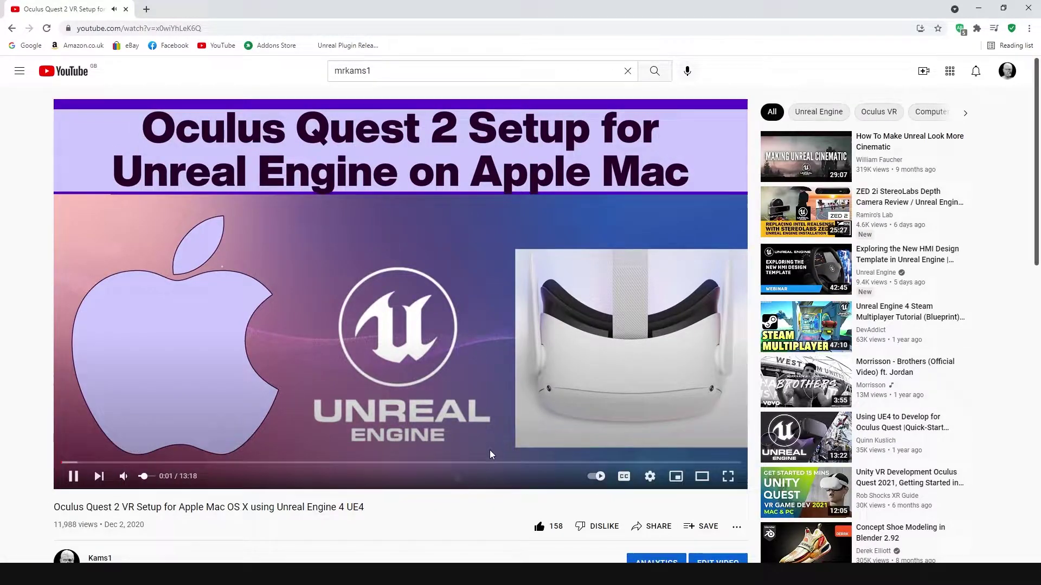
pyautogui.click(727, 476)
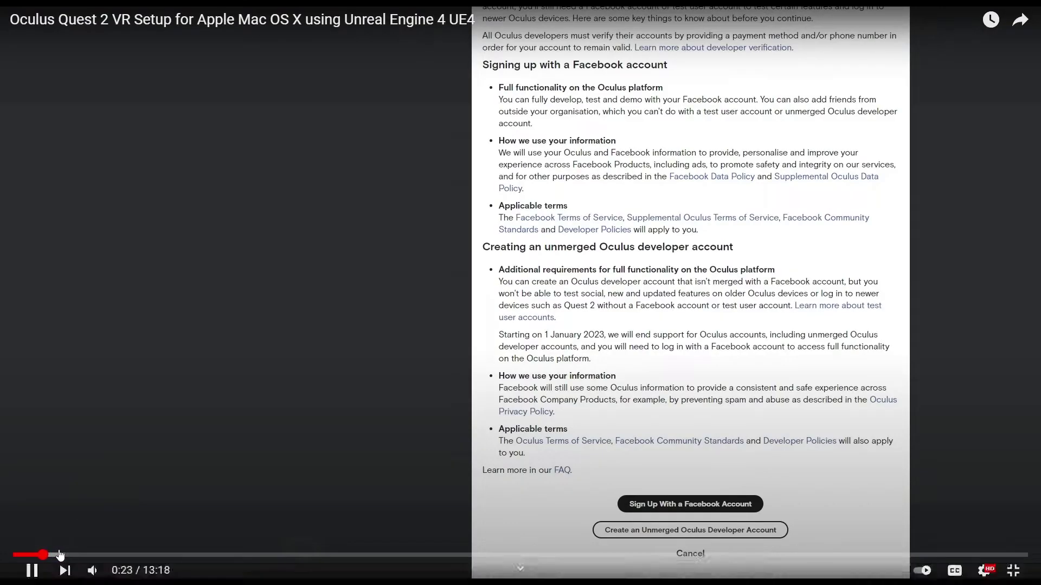
pyautogui.moveTo(58, 555)
pyautogui.mouseDown()
pyautogui.moveTo(75, 555)
pyautogui.moveTo(66, 555)
pyautogui.mouseUp()
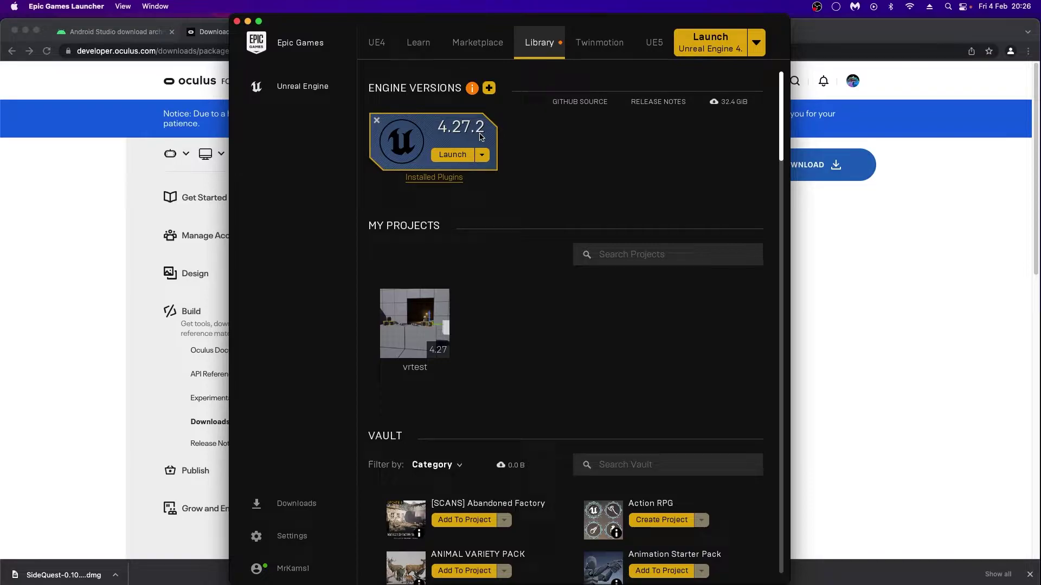
# Bring Chrome's Android Studio download archives tab in front of the Epic Games Launcher.
pyautogui.click(105, 33)
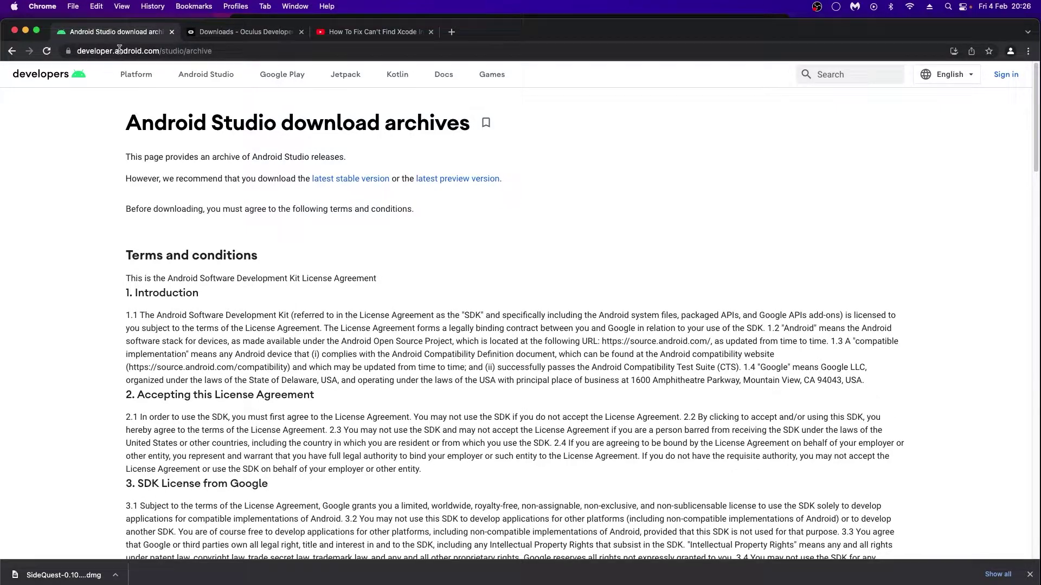
# Accept the Android Studio licence terms on the download archives page.
pyautogui.scroll(-15, 198, 206)
pyautogui.scroll(-15, 206, 233)
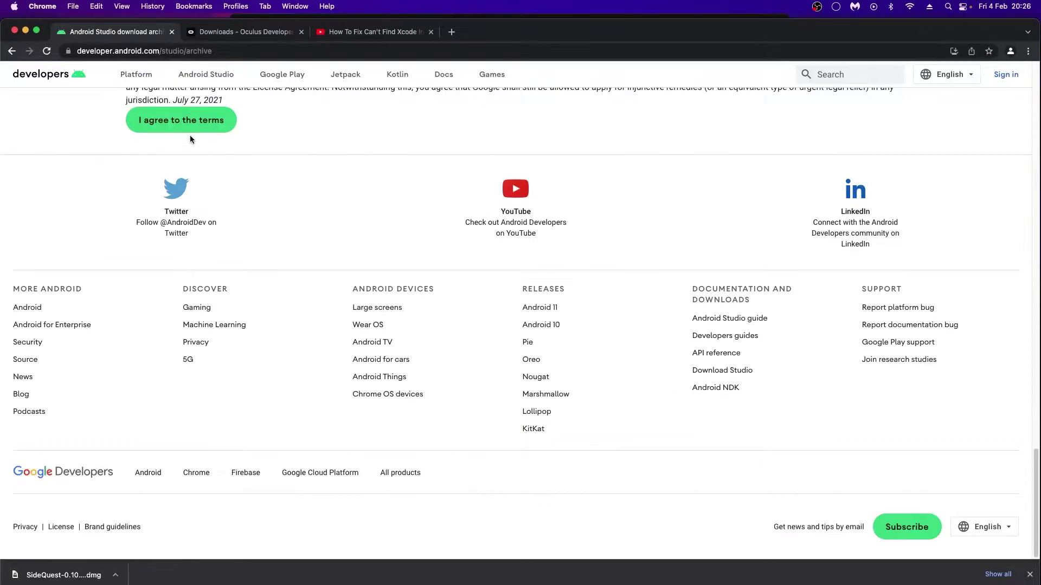
pyautogui.click(186, 120)
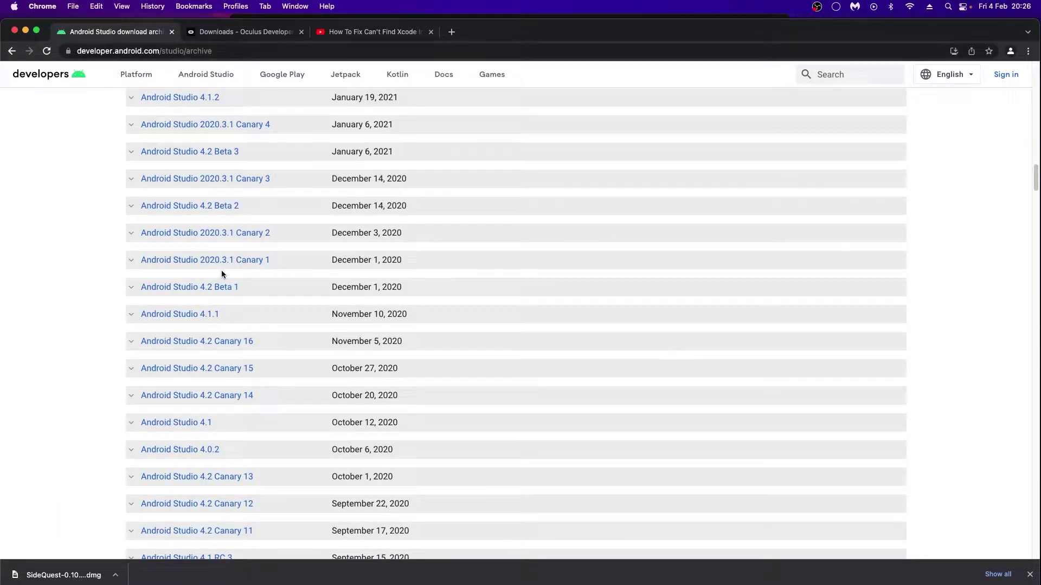
# Browse the Android Studio release archive list, then go to the Oculus Developer Hub for Mac download page.
pyautogui.scroll(-13, 223, 276)
pyautogui.scroll(-8, 226, 276)
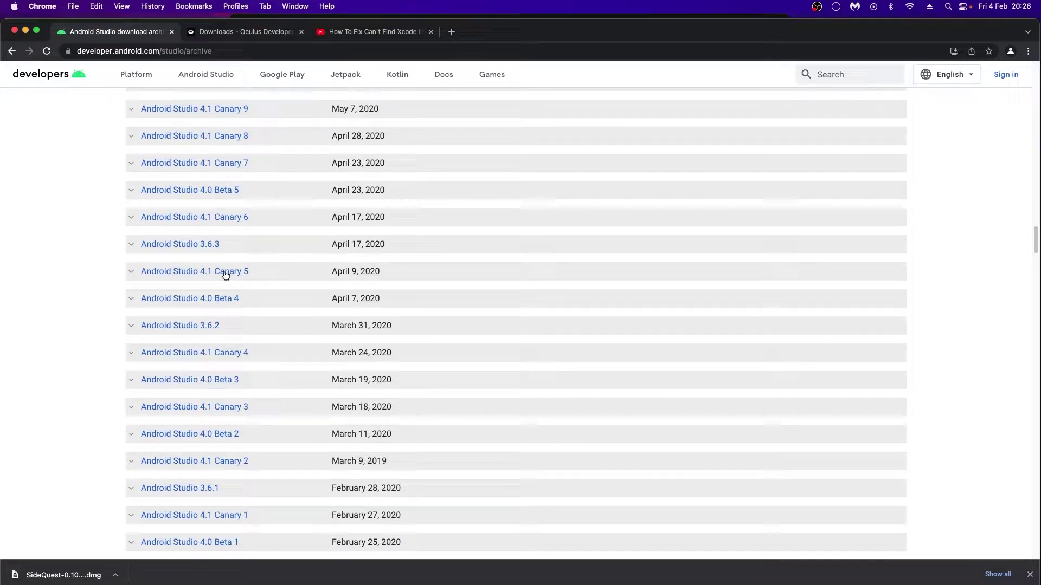
pyautogui.scroll(-5, 226, 276)
pyautogui.scroll(-8, 227, 277)
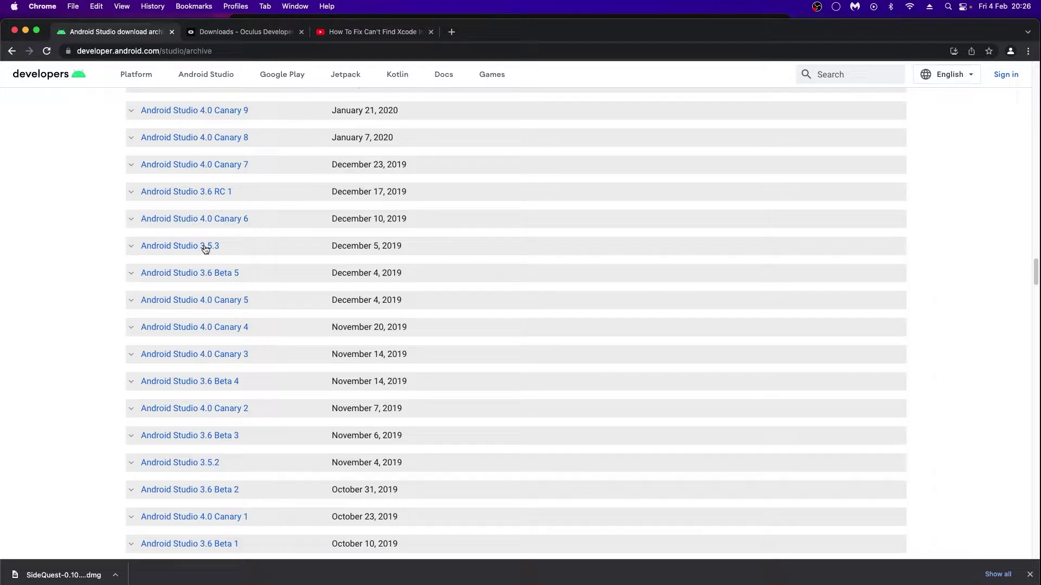
pyautogui.scroll(10, 206, 252)
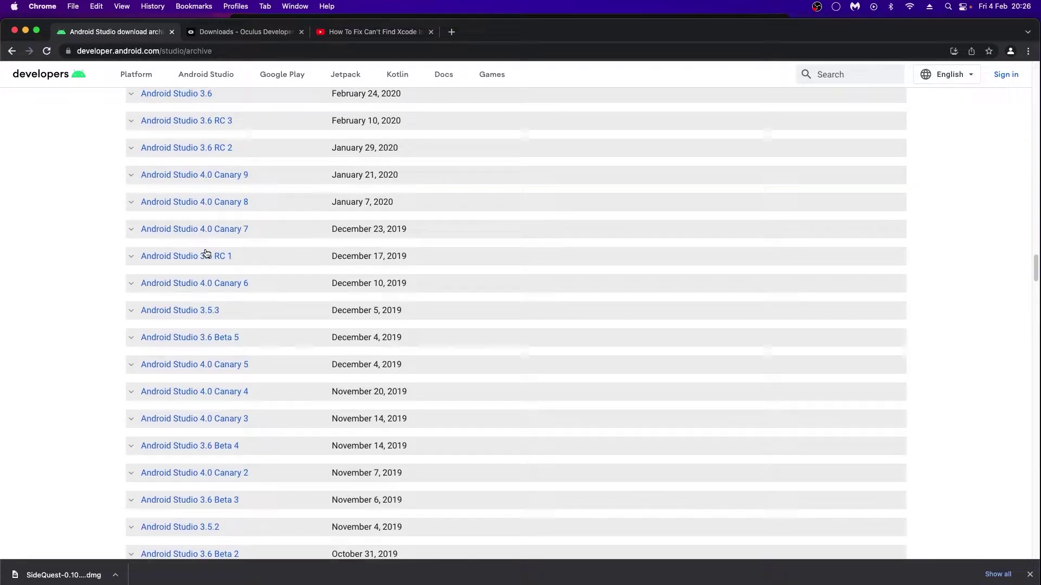
pyautogui.scroll(12, 207, 254)
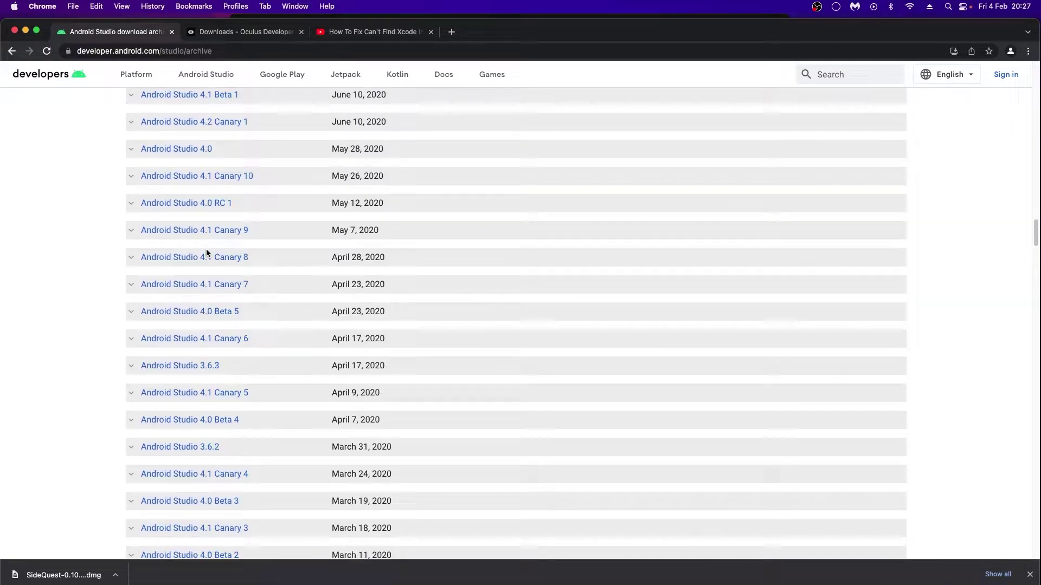
pyautogui.scroll(5, 208, 254)
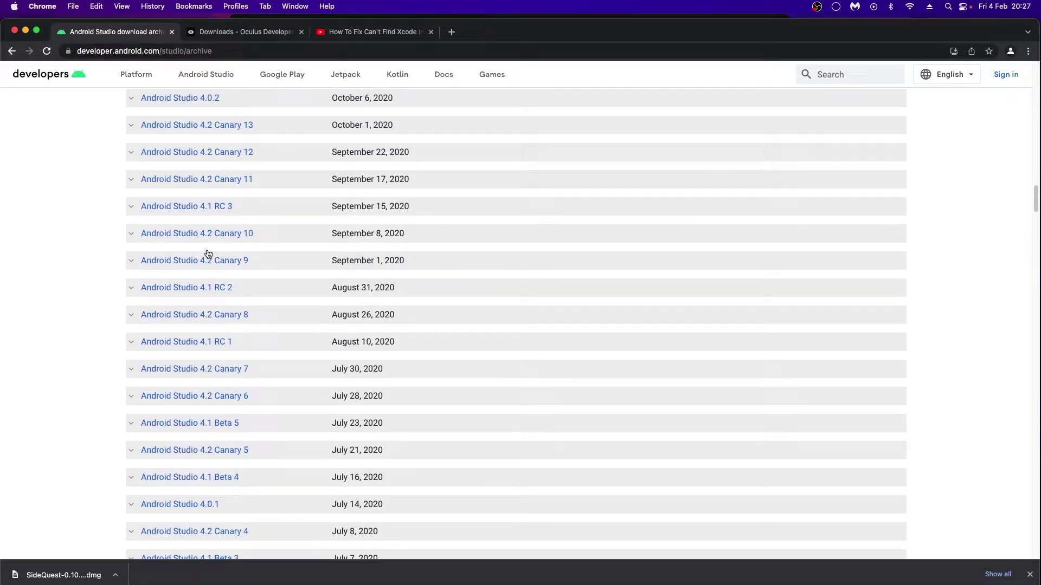
pyautogui.scroll(8, 208, 253)
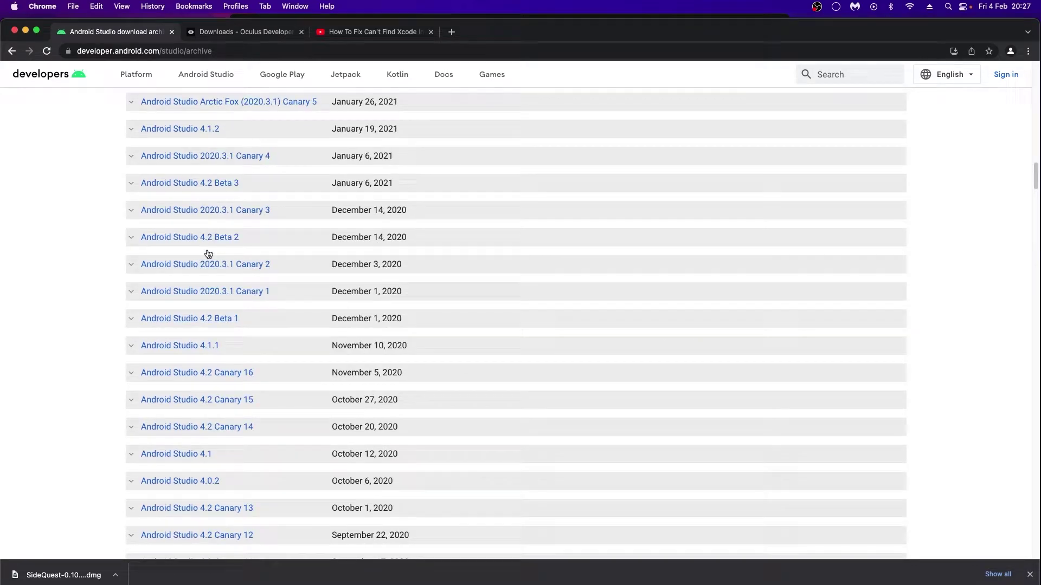
pyautogui.scroll(-15, 208, 253)
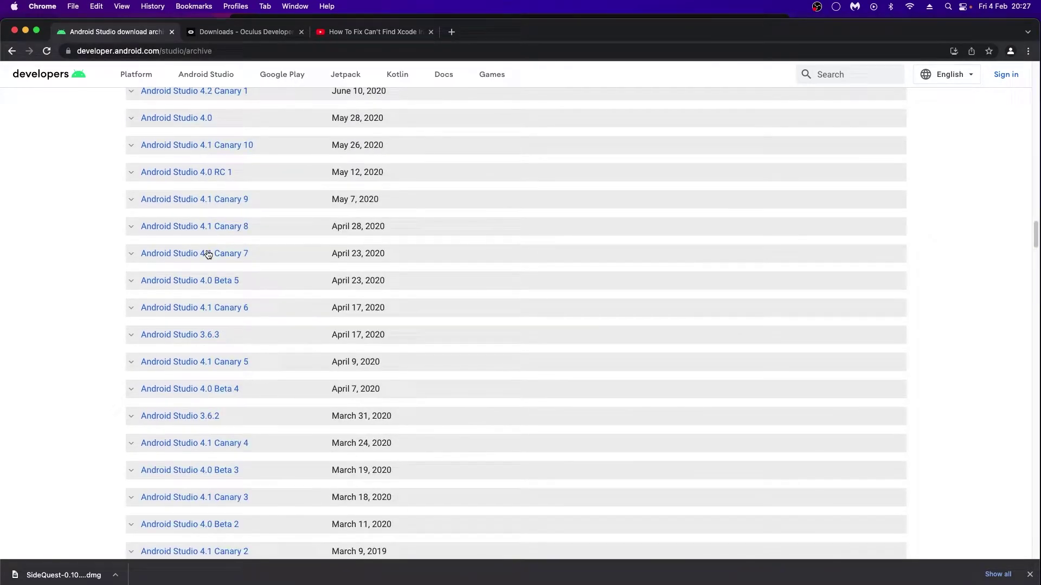
pyautogui.scroll(-5, 208, 254)
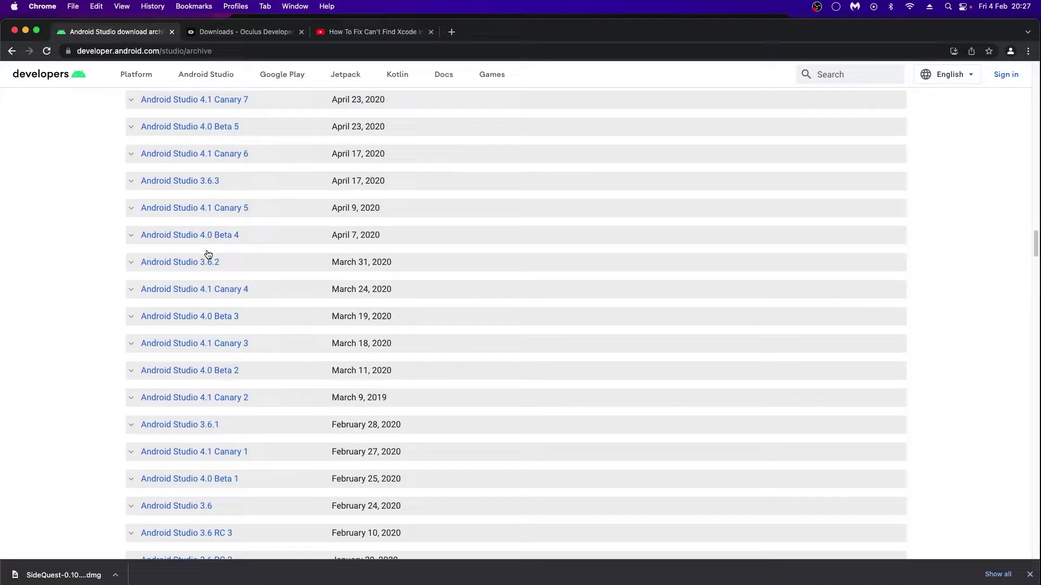
pyautogui.scroll(-20, 208, 253)
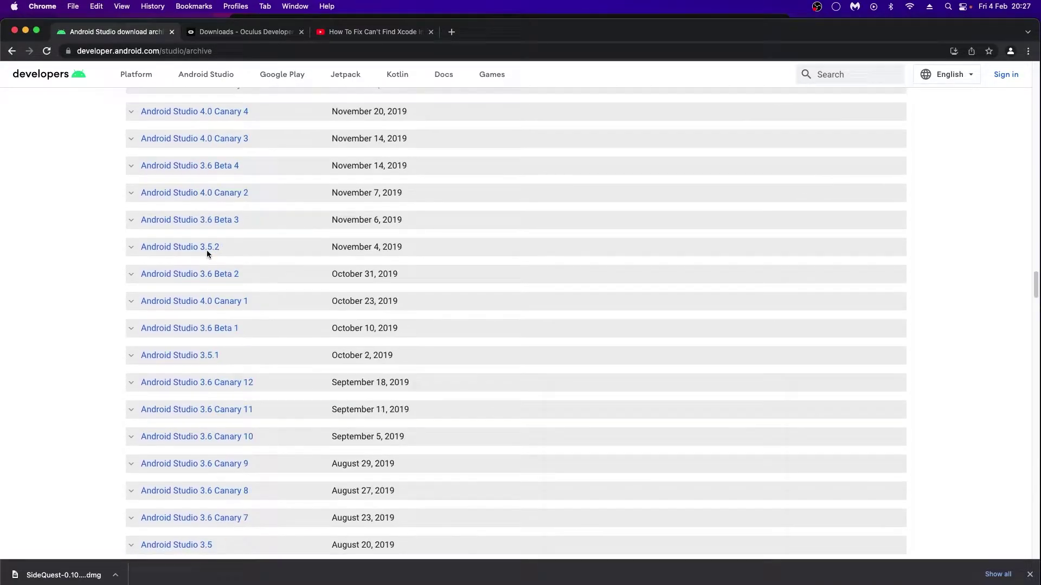
pyautogui.scroll(-2, 207, 253)
pyautogui.scroll(14, 207, 252)
pyautogui.click(243, 33)
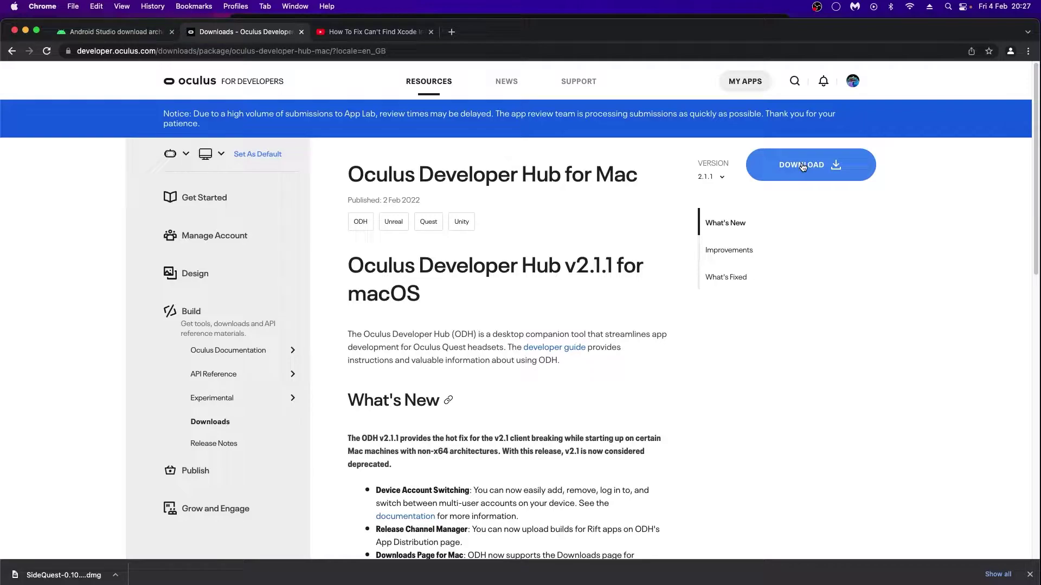
# Launch Oculus Developer Hub from the Dock to see the connected Quest 2.
pyautogui.moveTo(952, 566)
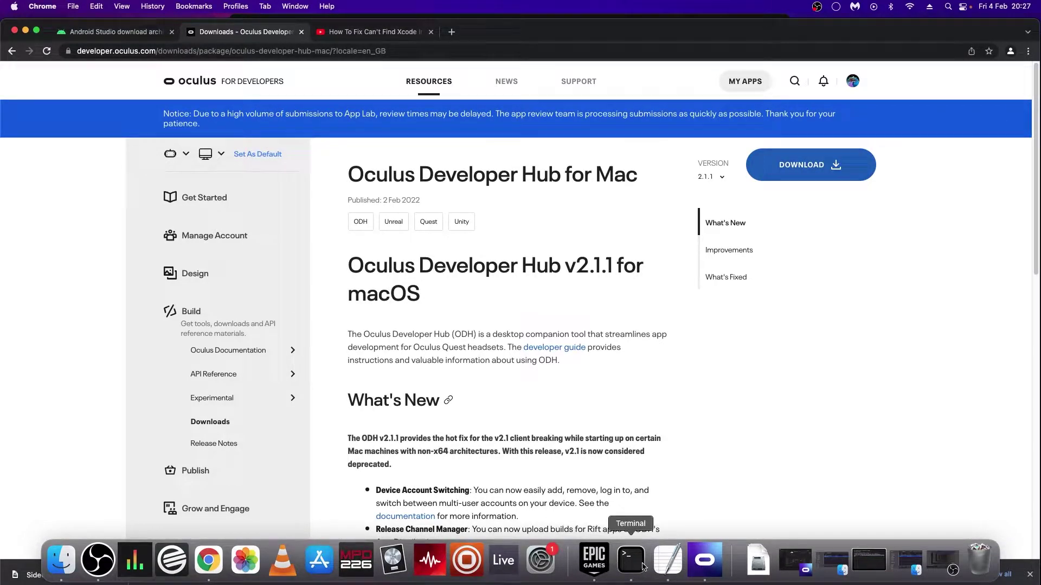
pyautogui.click(706, 564)
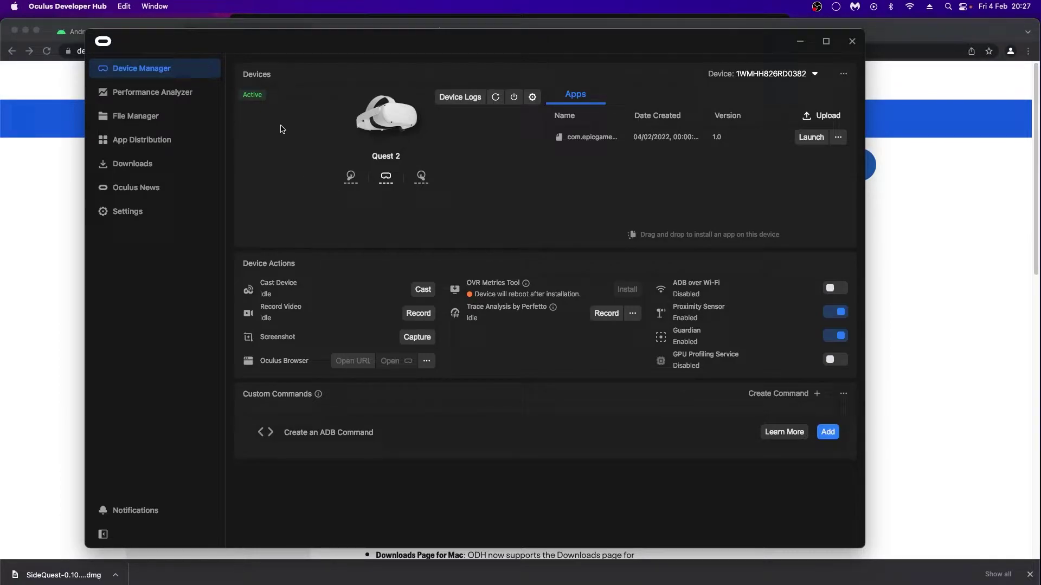
# Minimize Oculus Developer Hub, search Google for 'adb install mac os', then bring Epic Games Launcher forward.
pyautogui.click(801, 43)
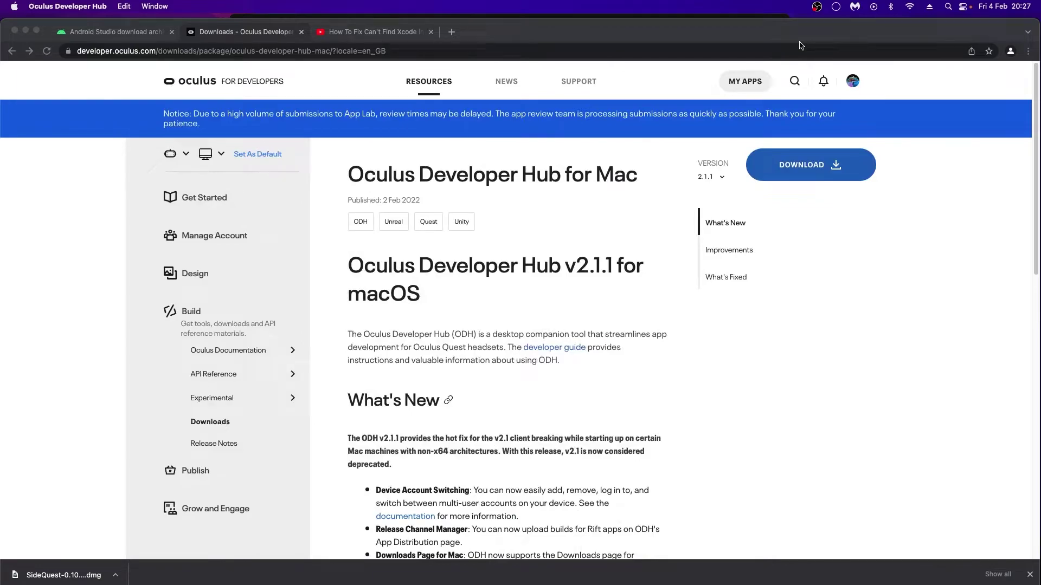
pyautogui.click(451, 32)
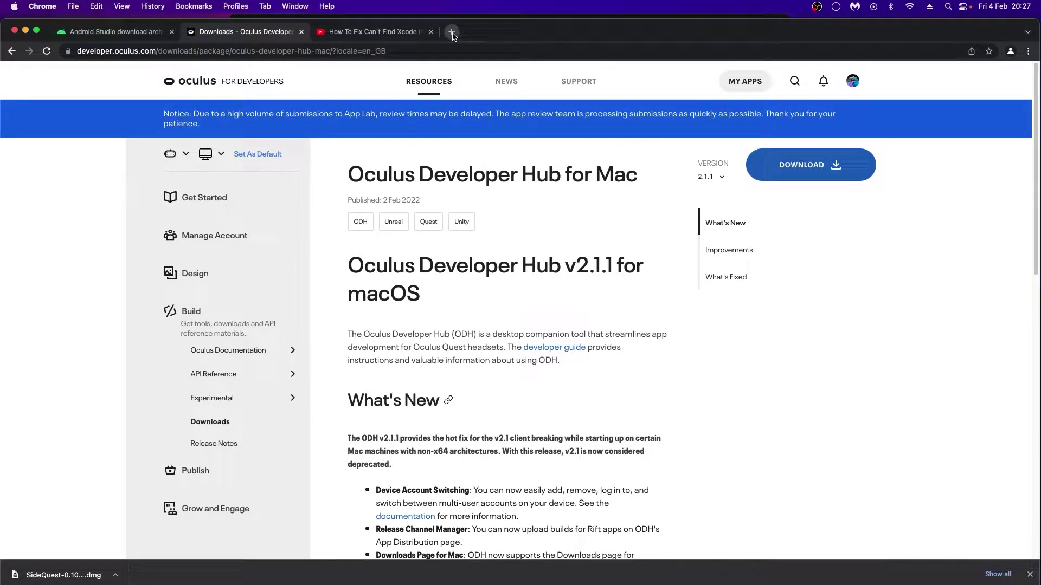
pyautogui.write('adb ')
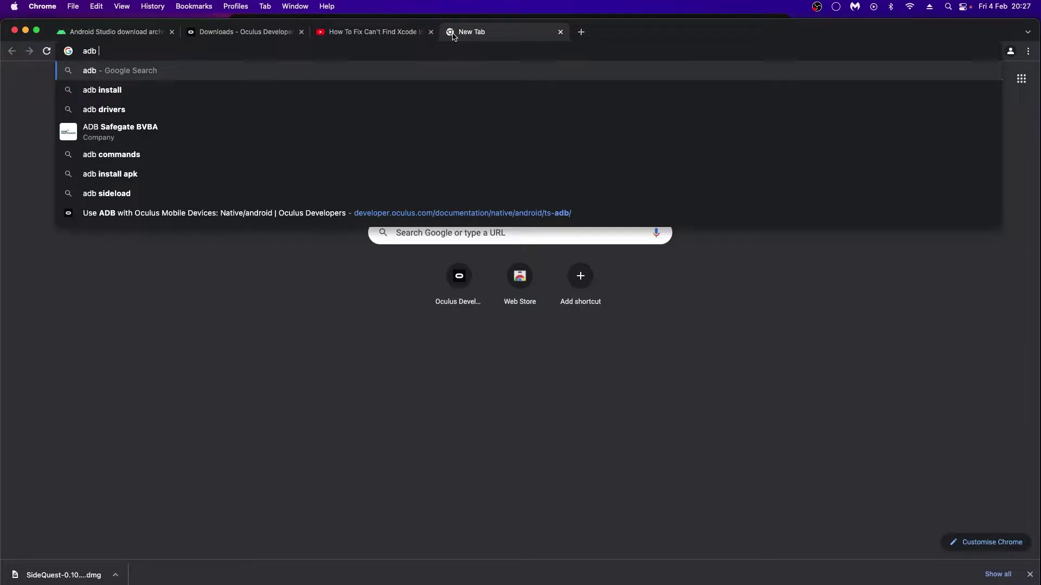
pyautogui.write('install mac os')
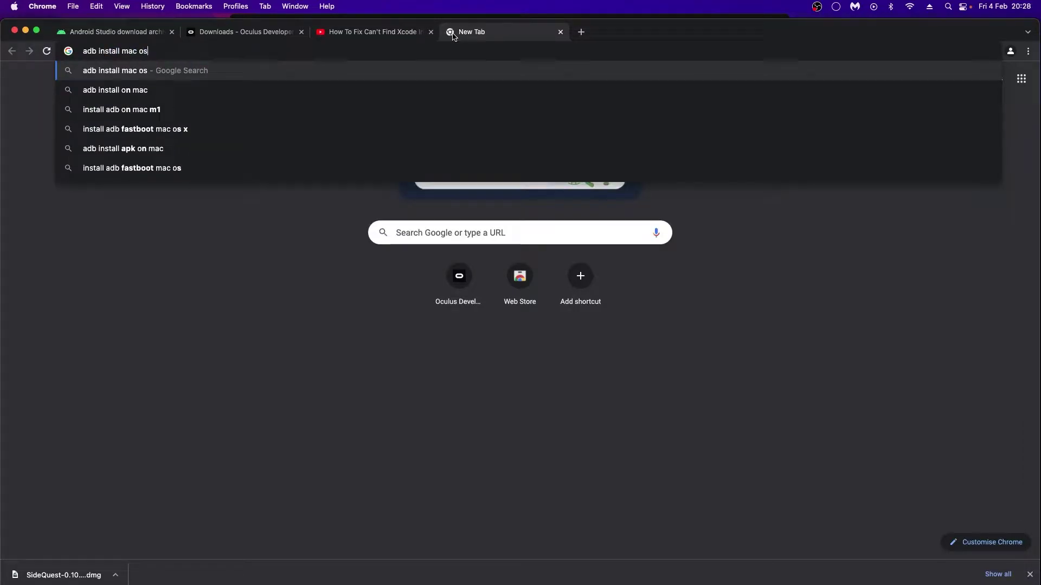
pyautogui.press('Return')
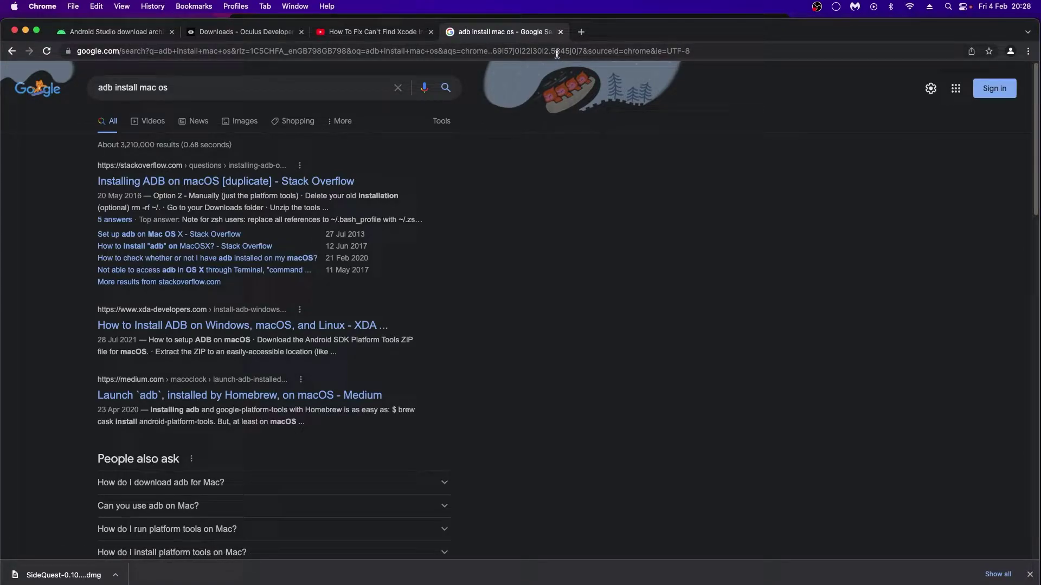
pyautogui.moveTo(326, 582)
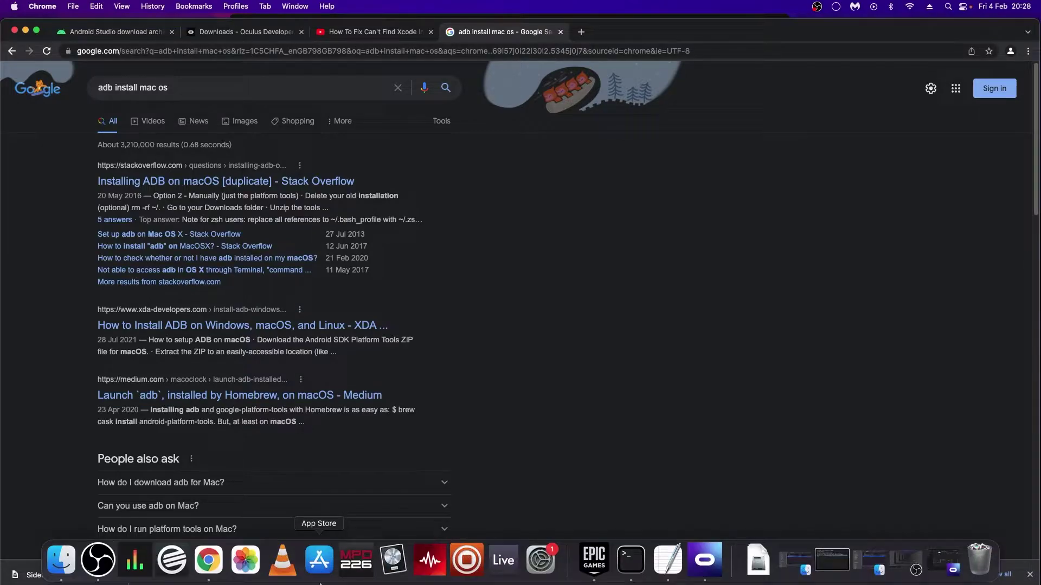
pyautogui.click(594, 561)
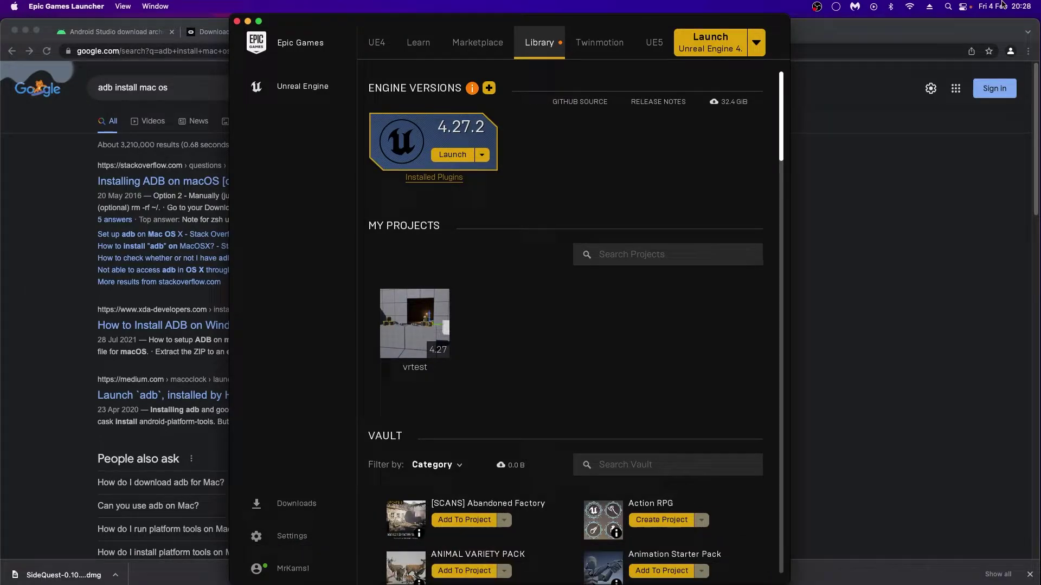
# Launch Android Studio via Spotlight and check the macOS version in About This Mac.
pyautogui.click(948, 7)
pyautogui.write('android')
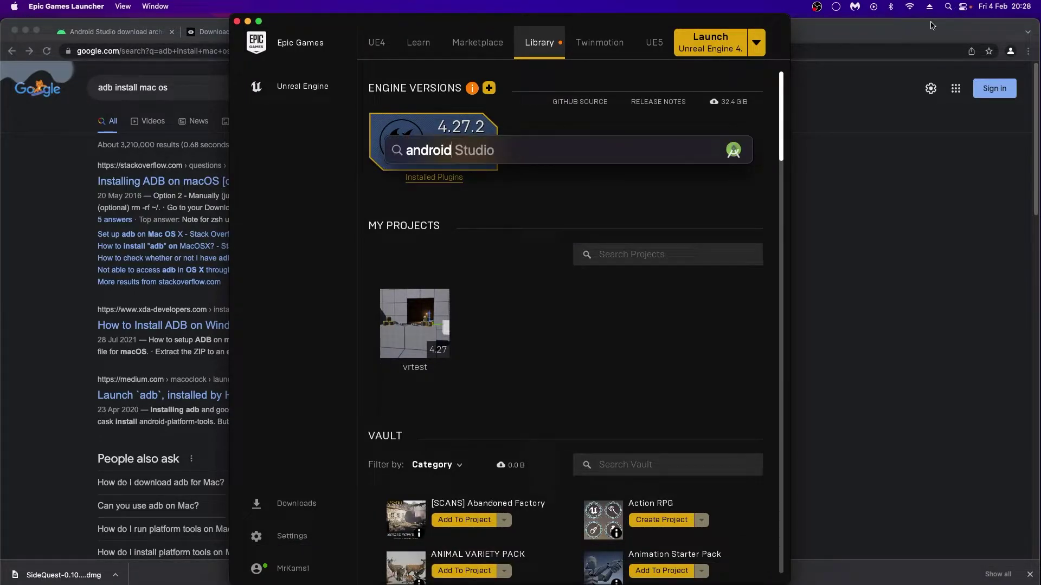
pyautogui.press('Return')
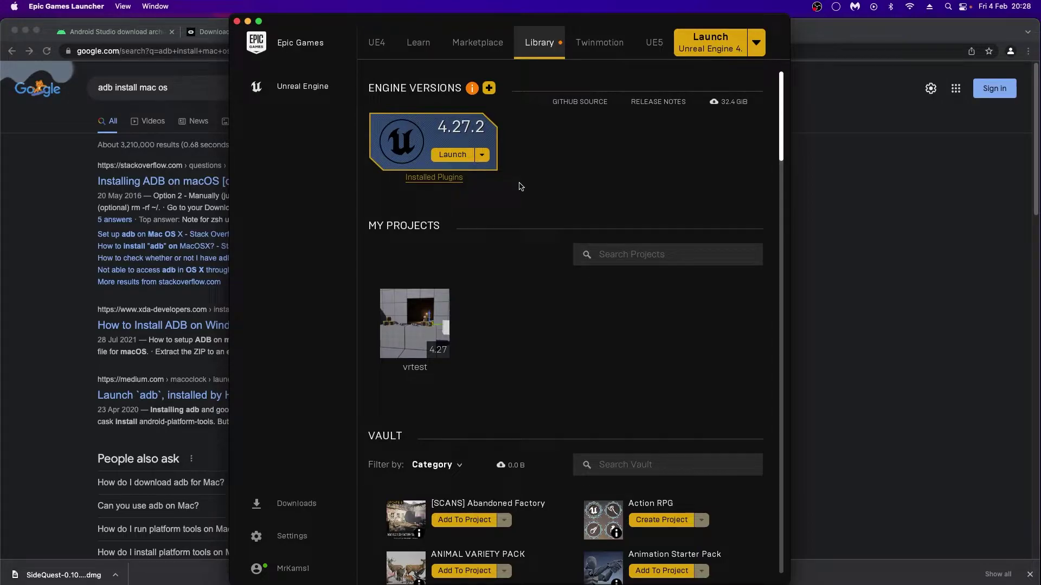
pyautogui.click(14, 6)
pyautogui.click(14, 6)
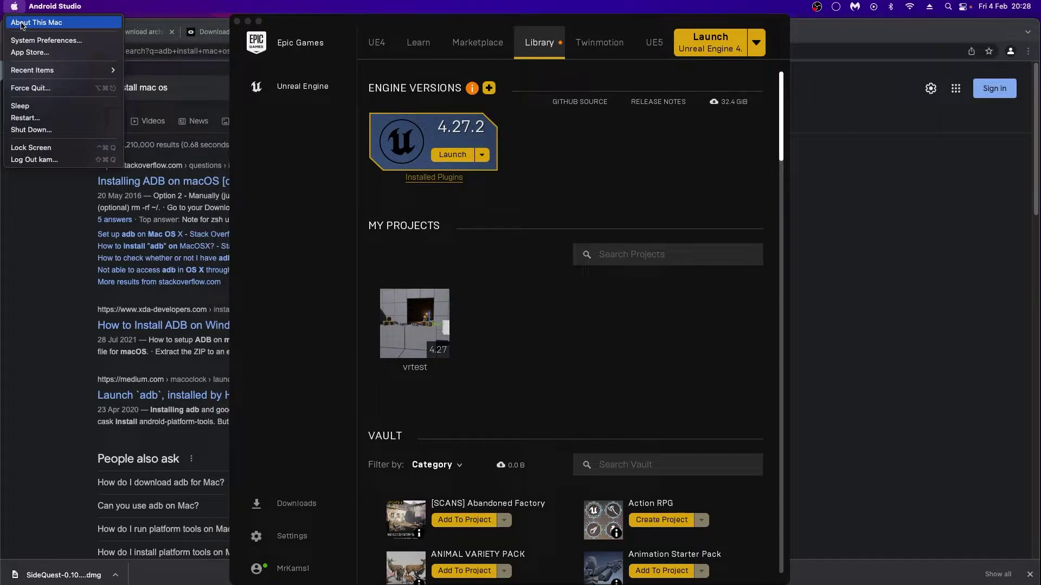
pyautogui.click(22, 22)
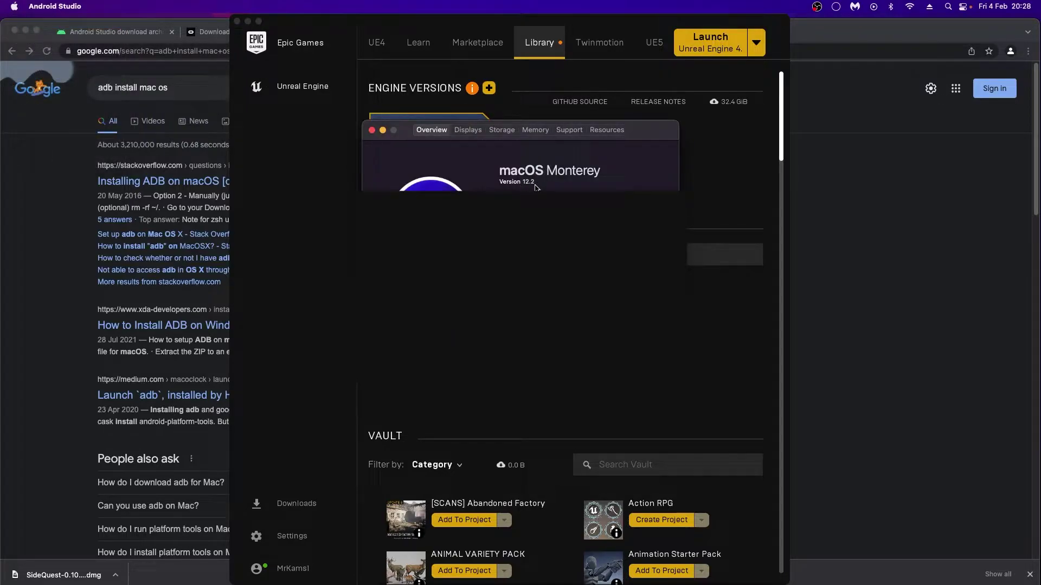
pyautogui.click(372, 130)
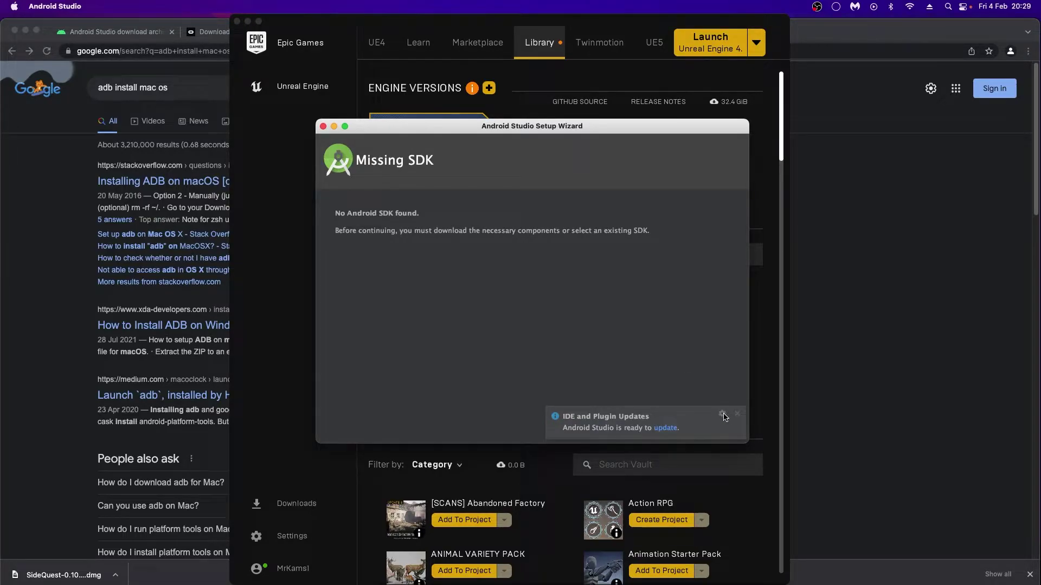
# Dismiss the IDE update notice and skip the Missing SDK setup wizard permanently.
pyautogui.click(738, 415)
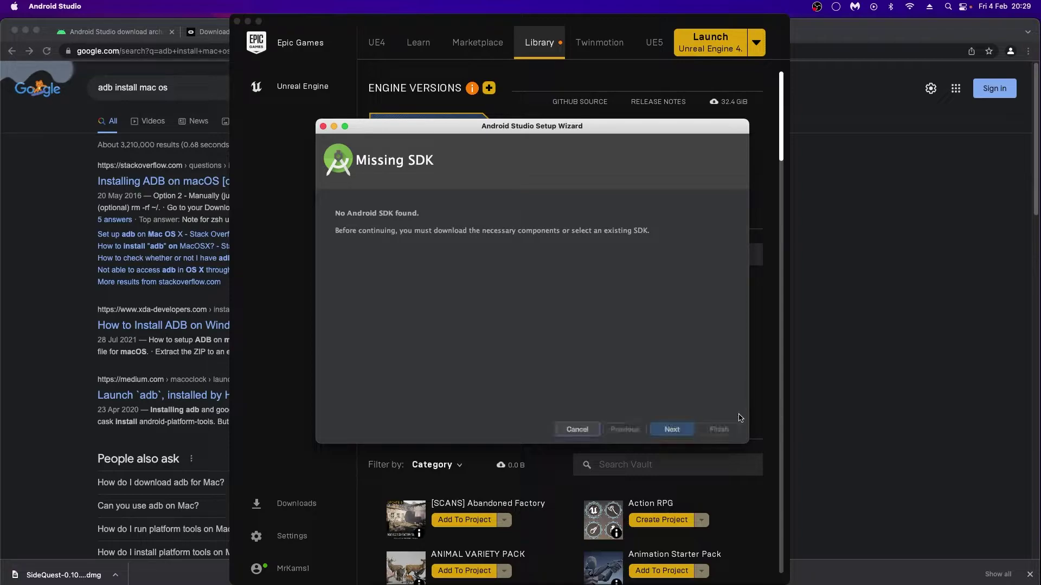
pyautogui.click(584, 431)
pyautogui.click(423, 307)
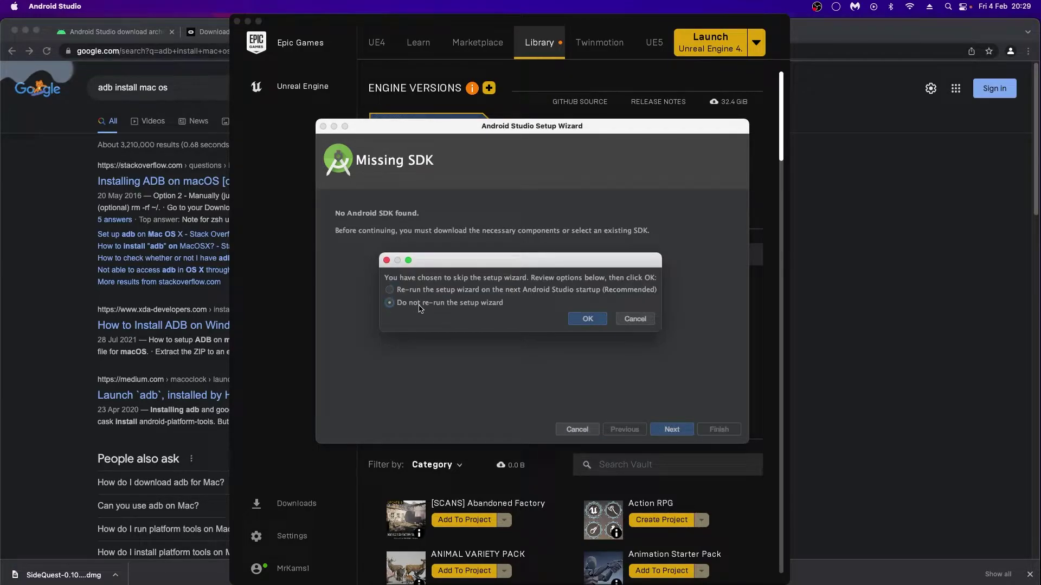
pyautogui.click(593, 321)
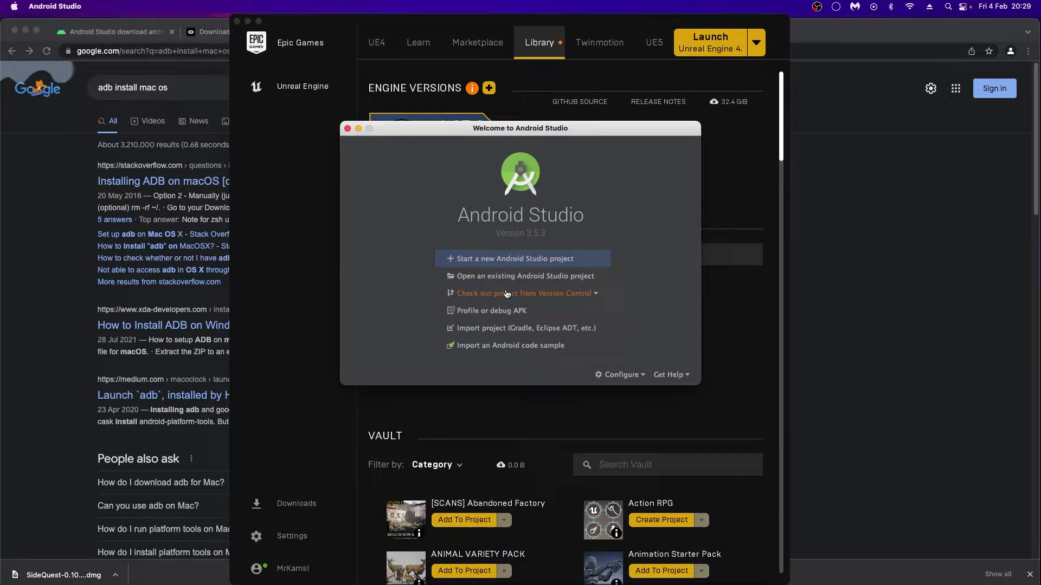
# Open the SDK Manager with package details shown, confirming Android SDK Platform 29 is installed.
pyautogui.click(620, 380)
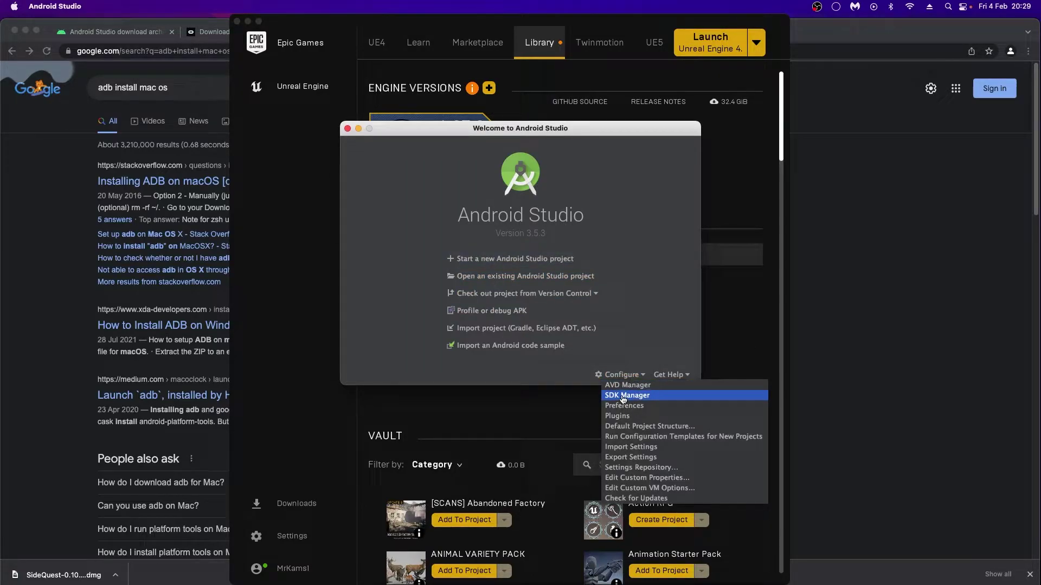
pyautogui.click(623, 397)
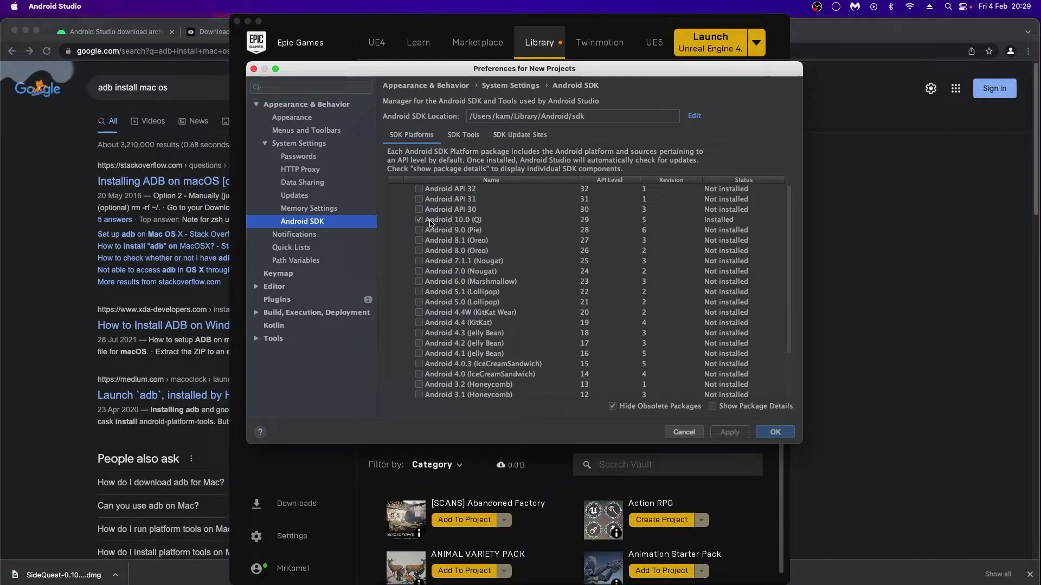
pyautogui.click(711, 406)
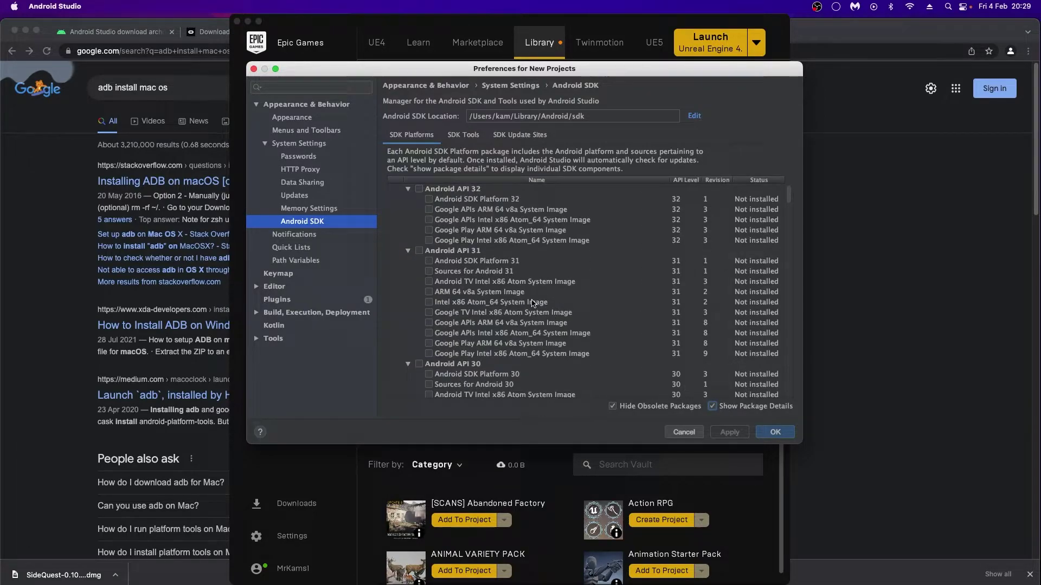
pyautogui.scroll(-7, 532, 303)
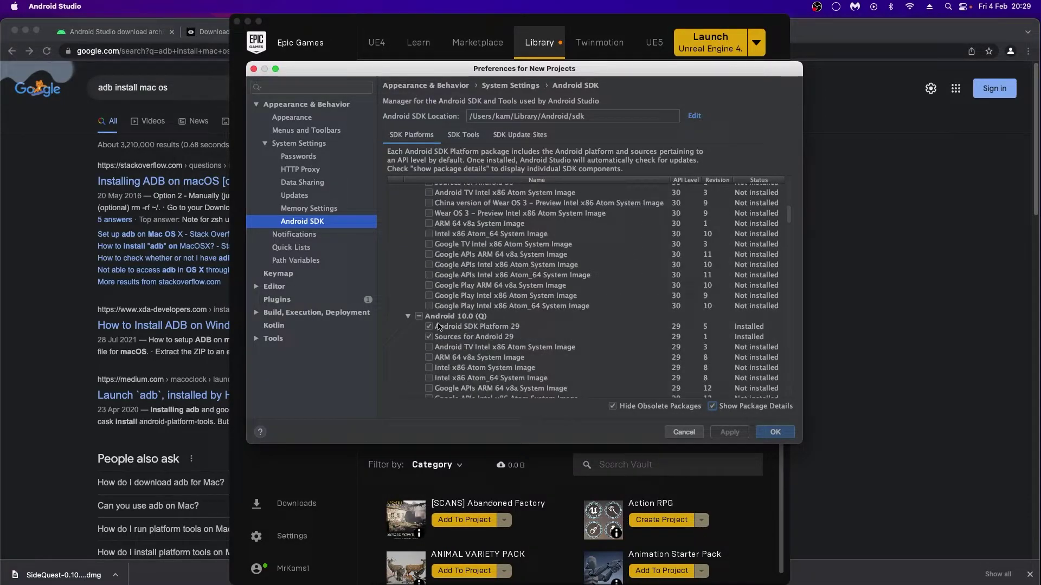
pyautogui.scroll(-5, 453, 331)
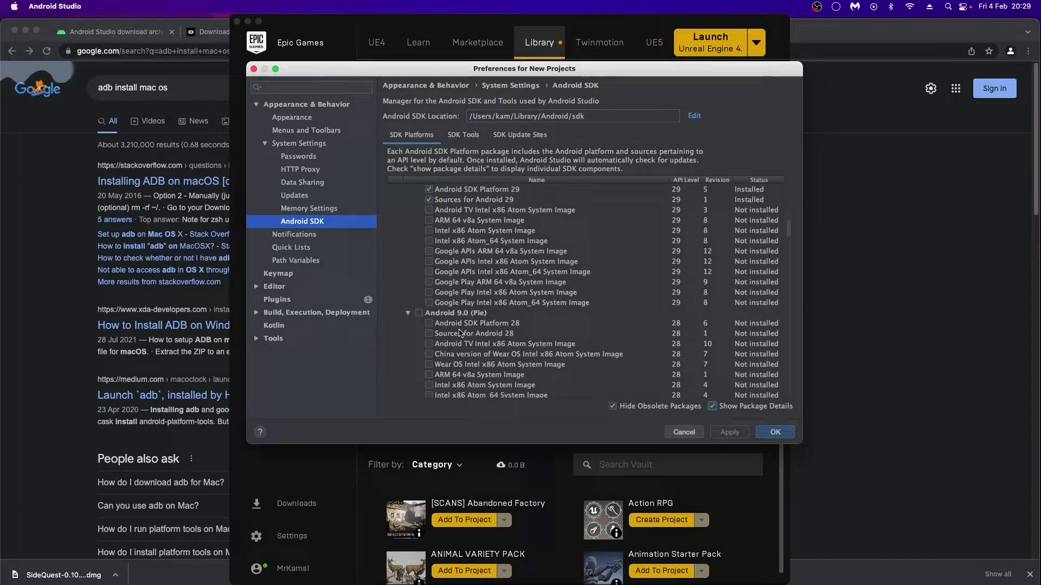
pyautogui.scroll(15, 461, 333)
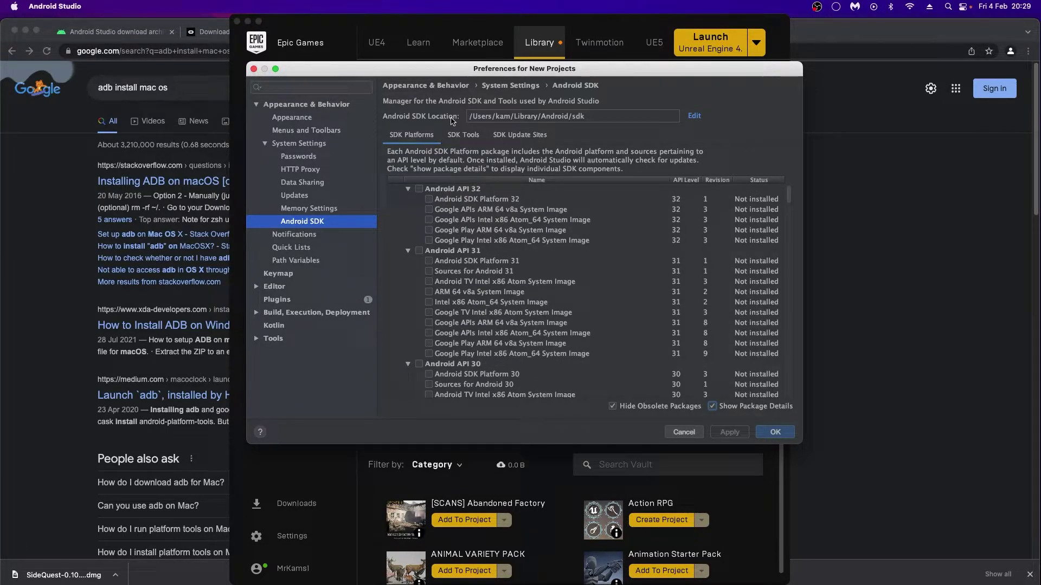
# Show SDK Tools package details to review installed build tools 28.0.3, 29.0.2 and 30.0.2.
pyautogui.click(456, 136)
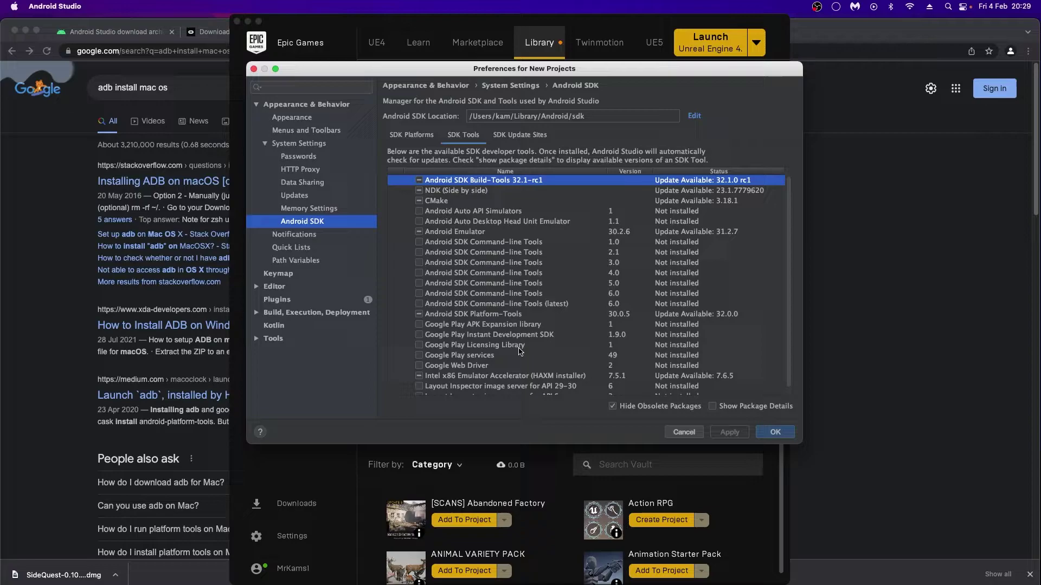
pyautogui.scroll(-1, 578, 383)
pyautogui.scroll(1, 519, 353)
pyautogui.click(713, 407)
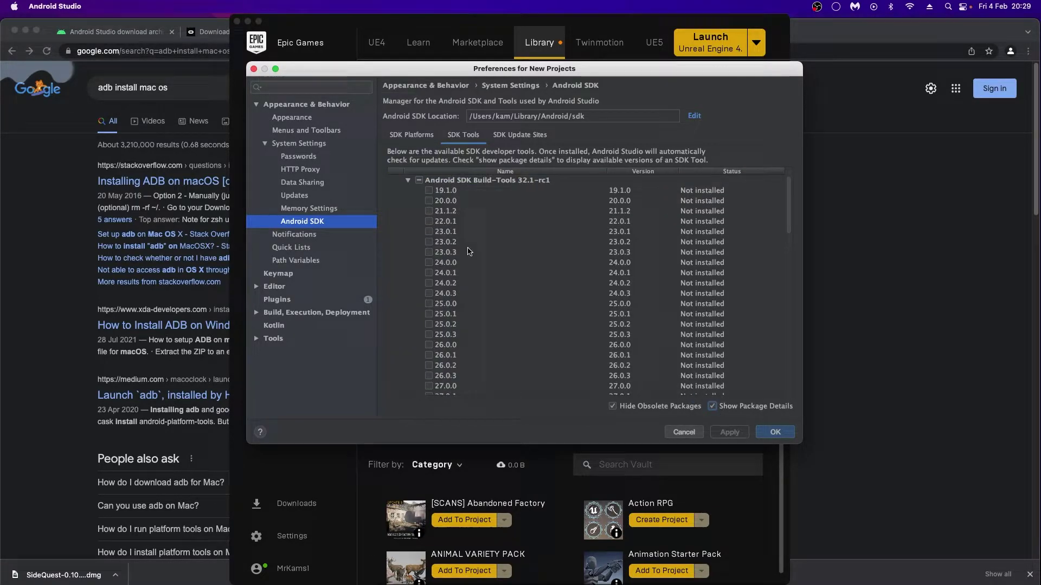
pyautogui.scroll(-5, 469, 247)
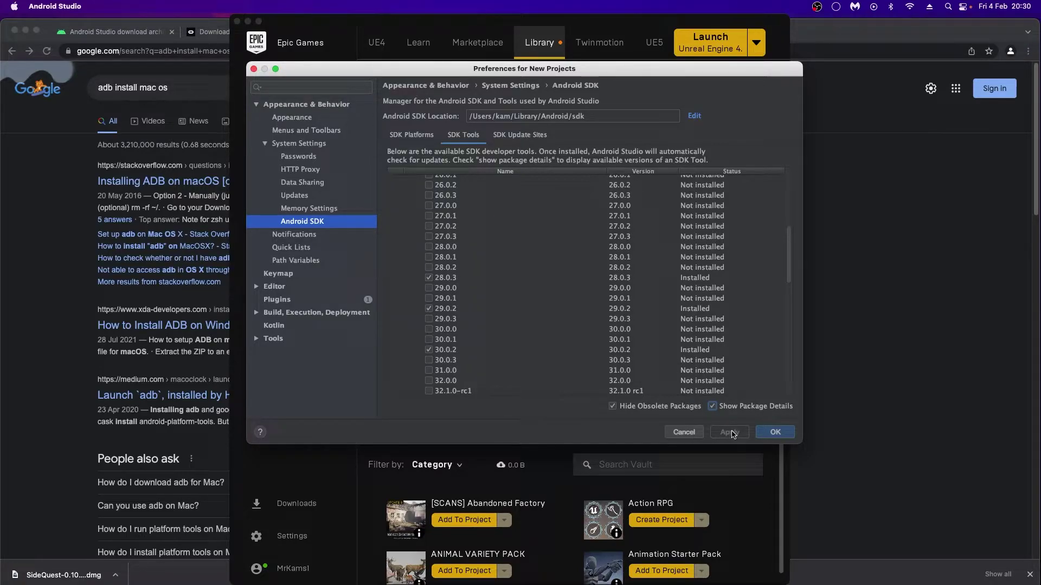
# Close the SDK preferences, quit Android Studio, and minimize Chrome to reveal Terminal.
pyautogui.click(770, 432)
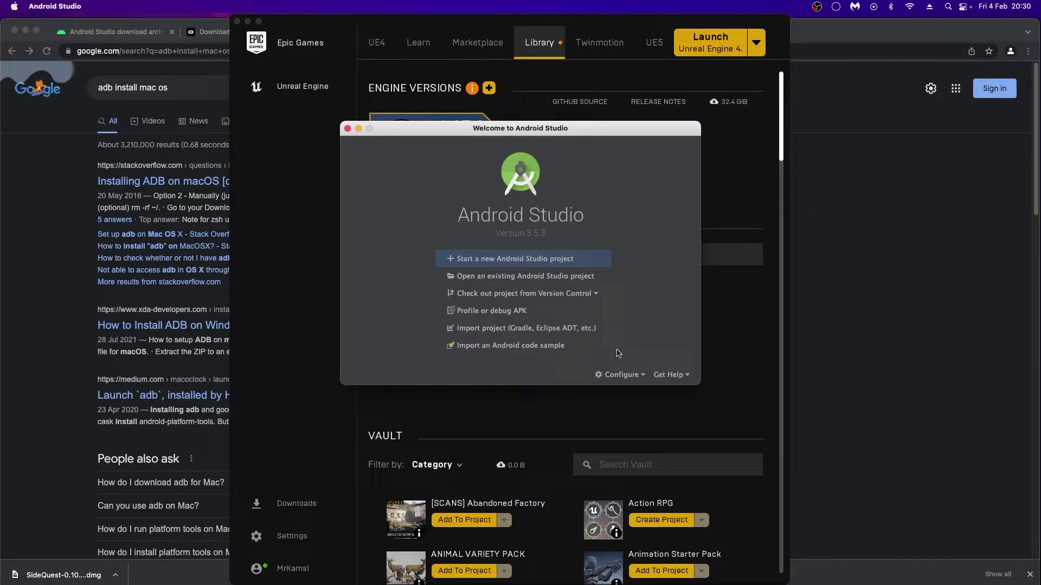
pyautogui.click(61, 6)
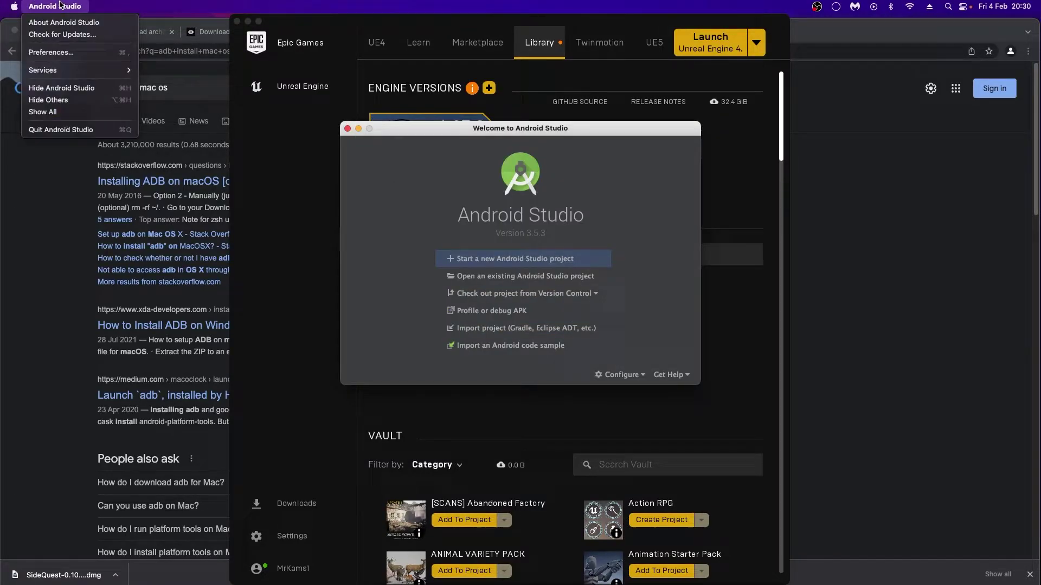
pyautogui.click(86, 132)
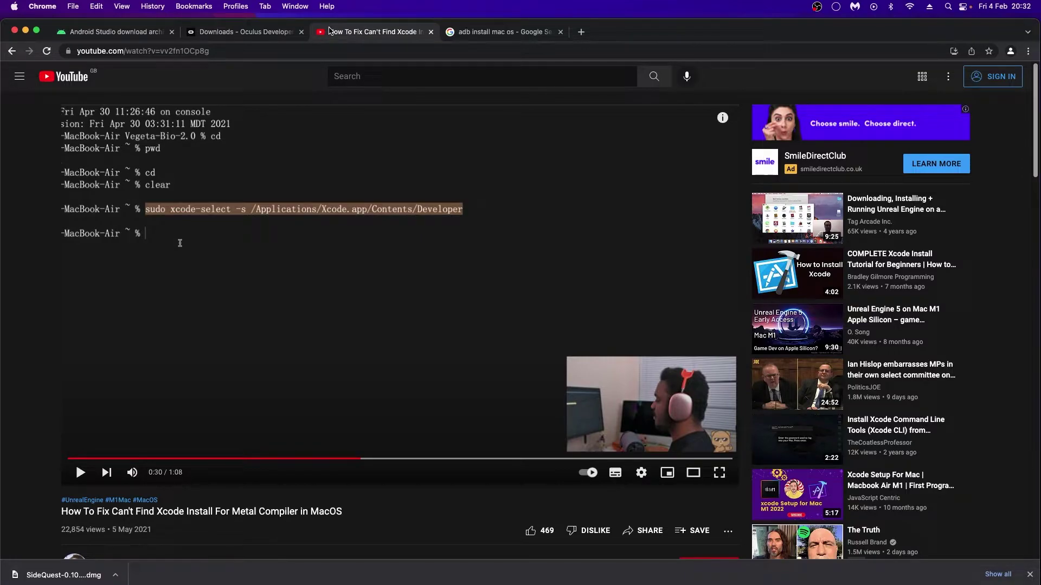
pyautogui.click(25, 31)
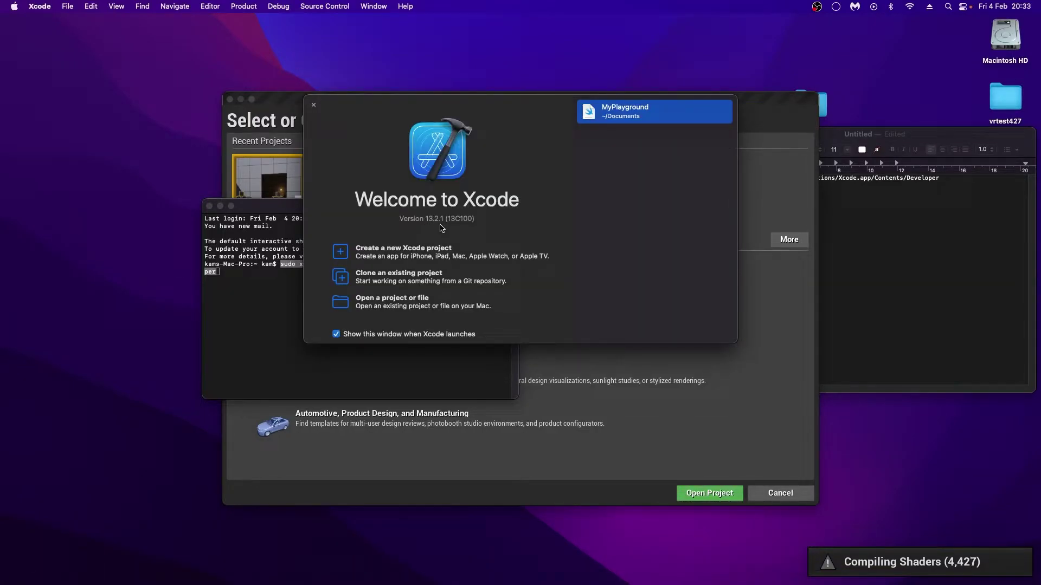
# Close the Xcode welcome window and run sudo xcode-select -s /Applications/Xcode.app/Contents/Developer in Terminal.
pyautogui.click(314, 106)
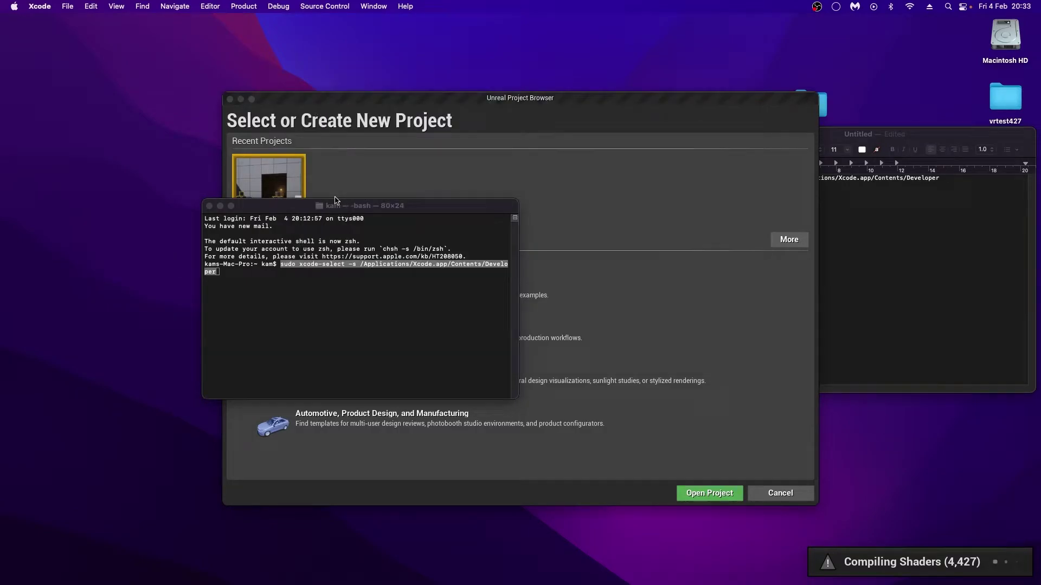
pyautogui.moveTo(589, 584)
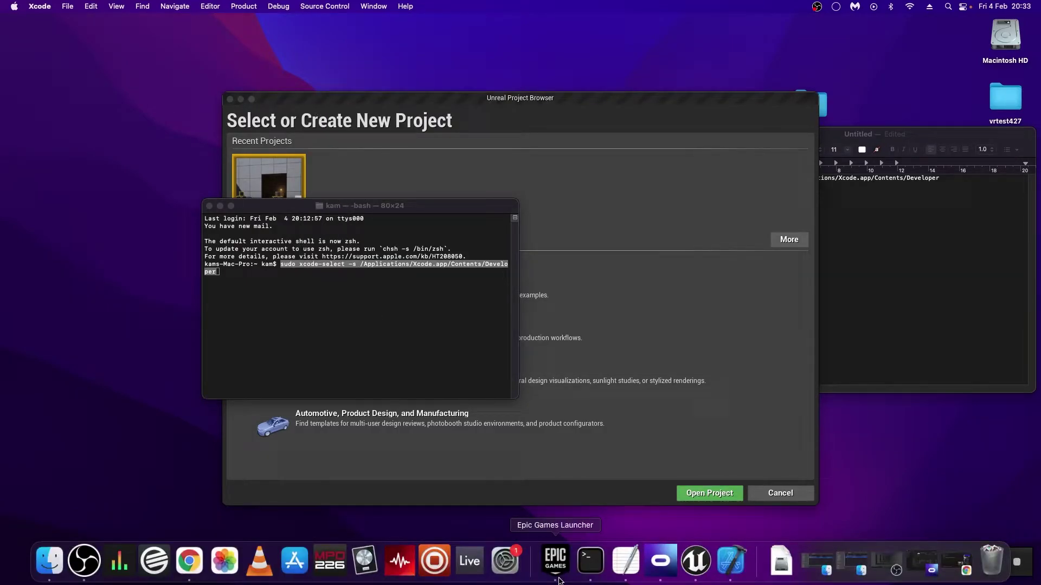
pyautogui.click(591, 574)
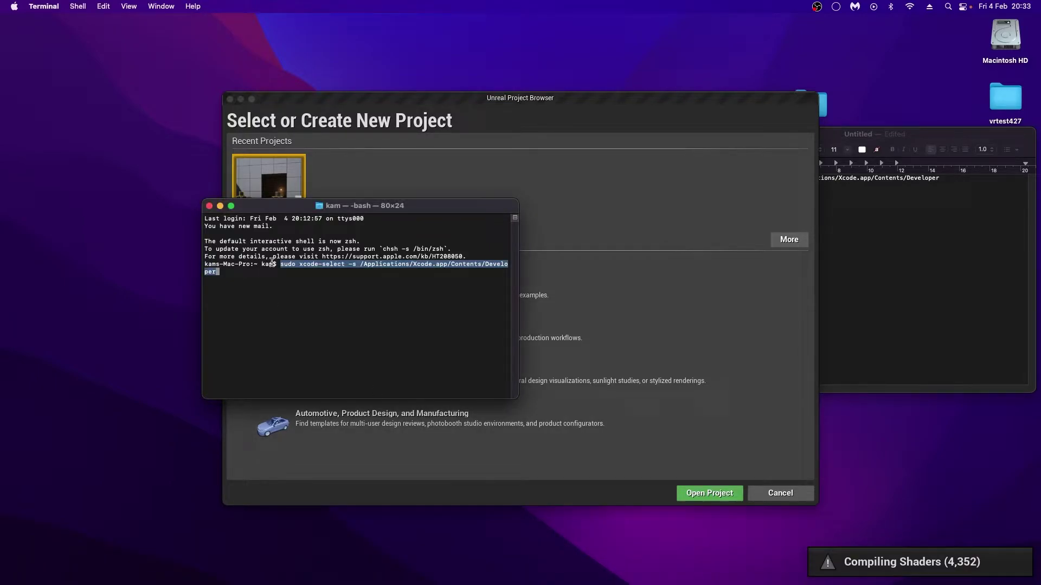
pyautogui.click(241, 279)
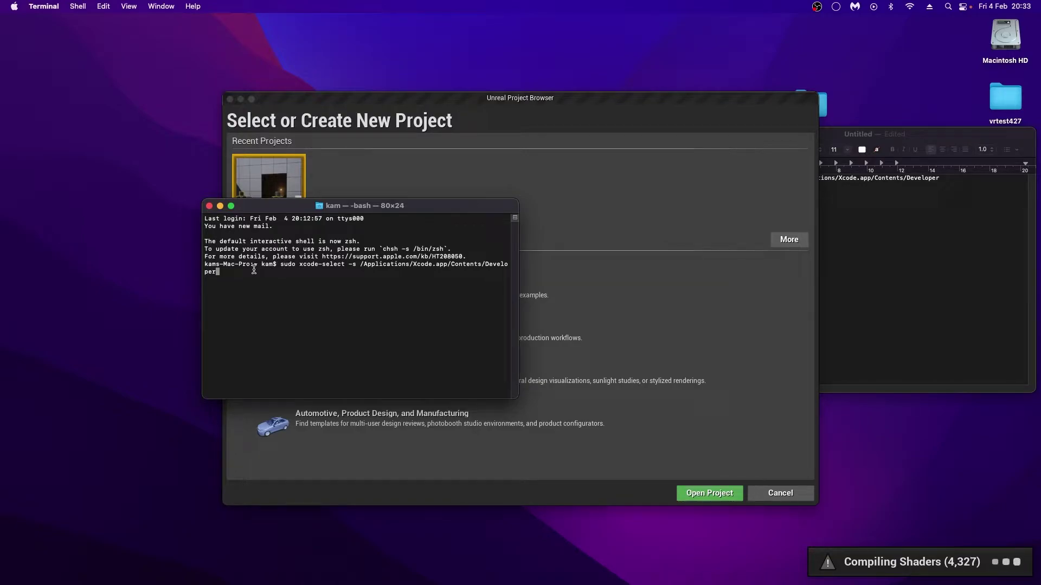
pyautogui.press('Return')
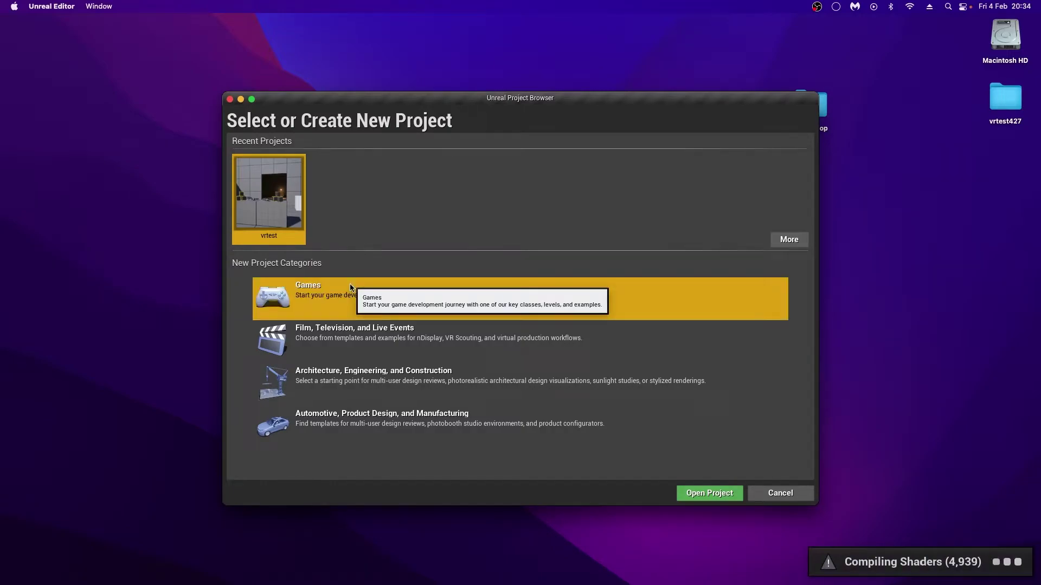
# Set up a new Games > Virtual Reality project with No Starter Content, named vrtest2.
pyautogui.click(350, 284)
pyautogui.click(645, 496)
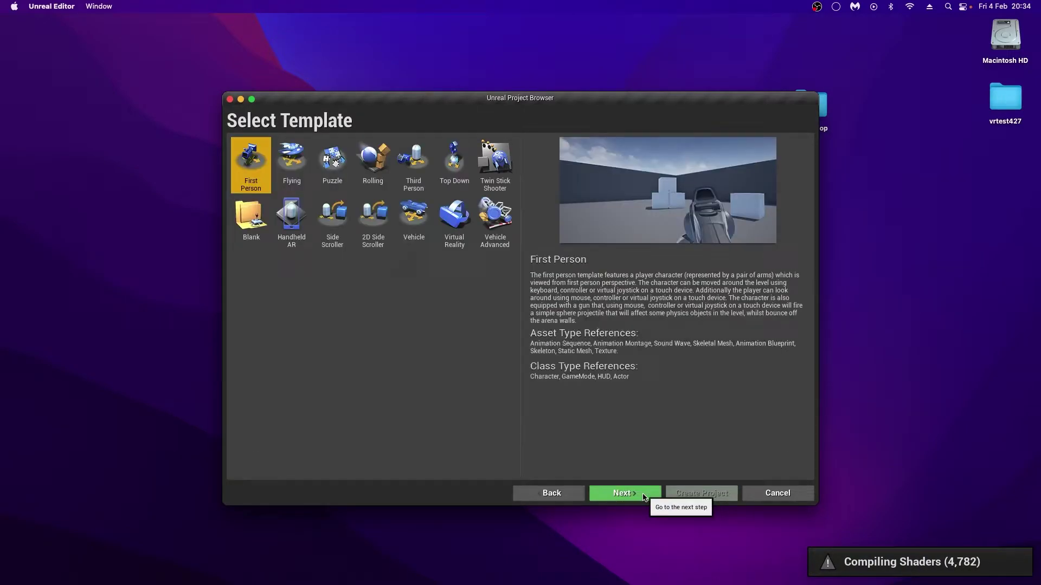
pyautogui.click(454, 222)
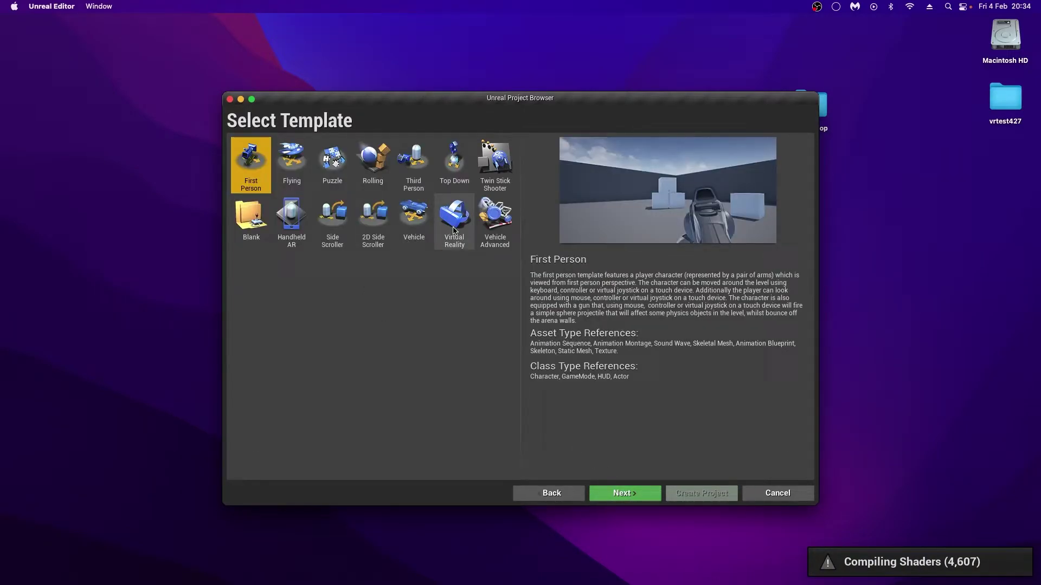
pyautogui.click(624, 494)
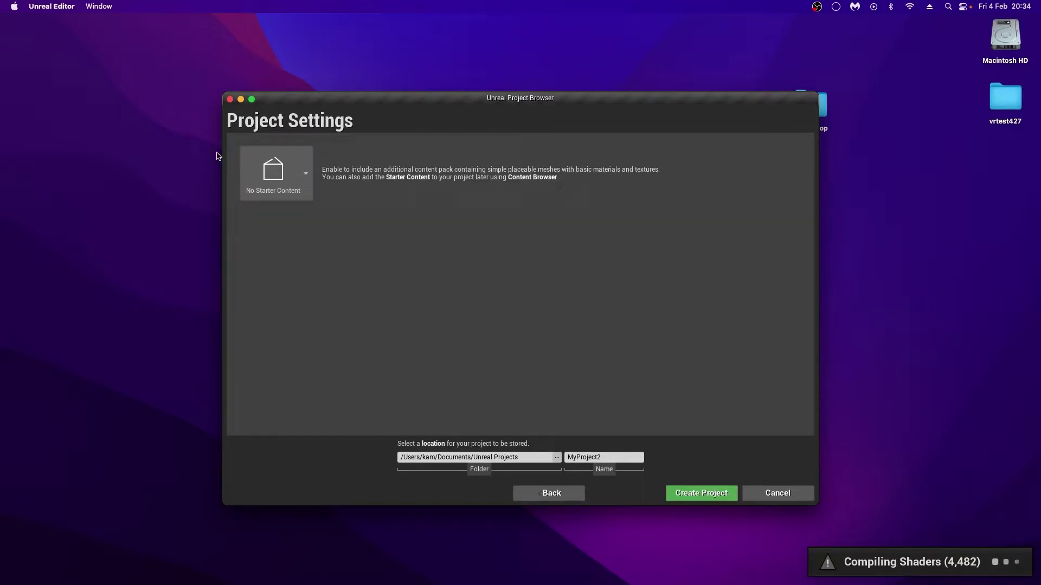
pyautogui.click(281, 175)
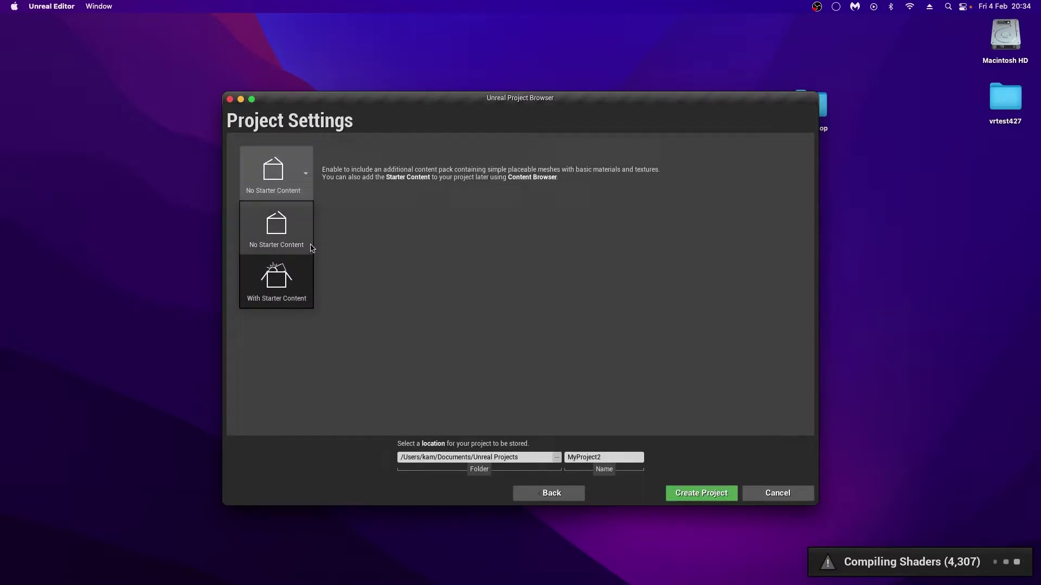
pyautogui.click(569, 458)
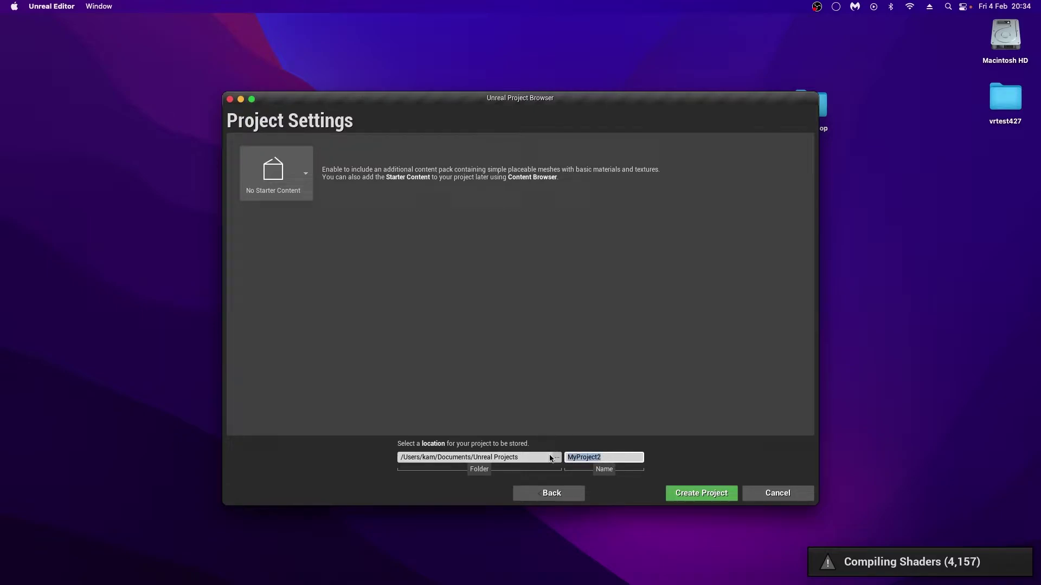
pyautogui.write('Vrtest')
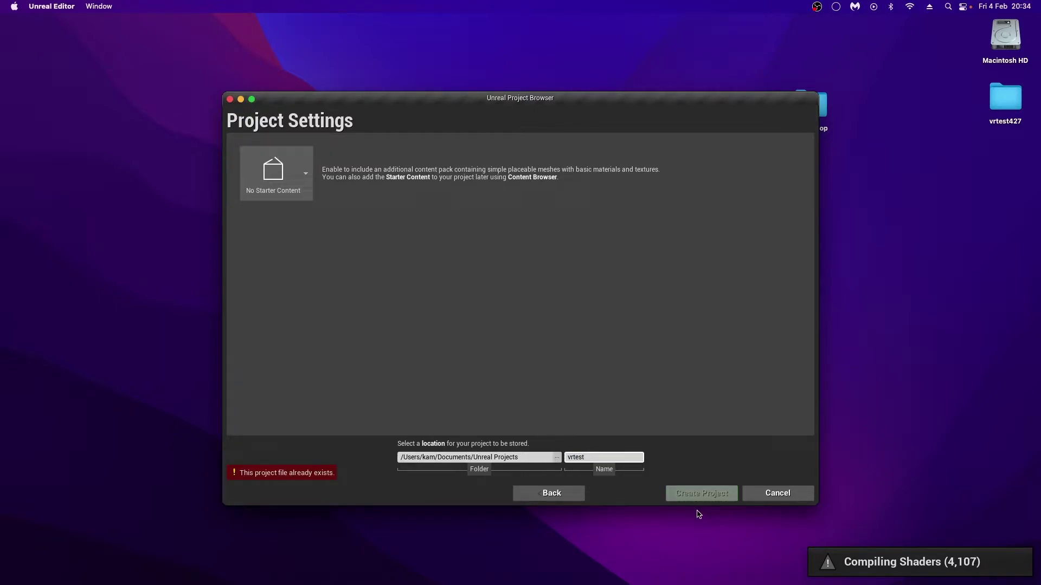
pyautogui.write('2')
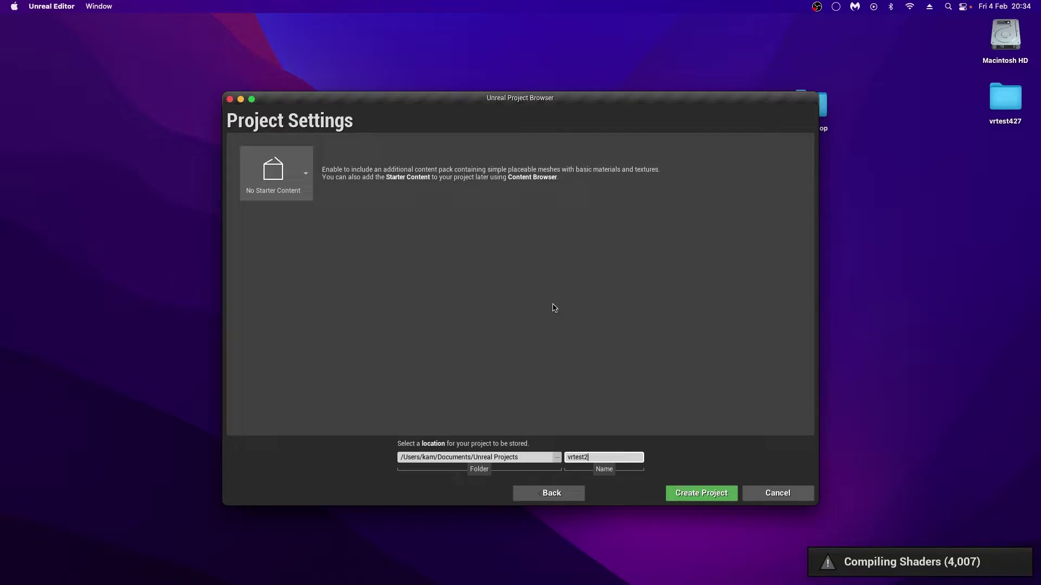
pyautogui.click(778, 494)
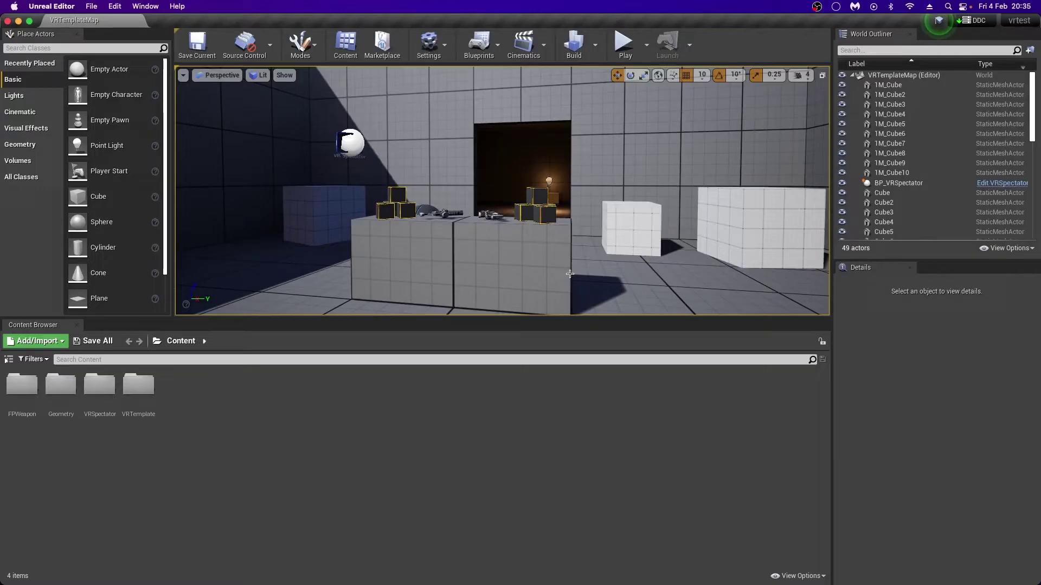
pyautogui.scroll(3, 618, 250)
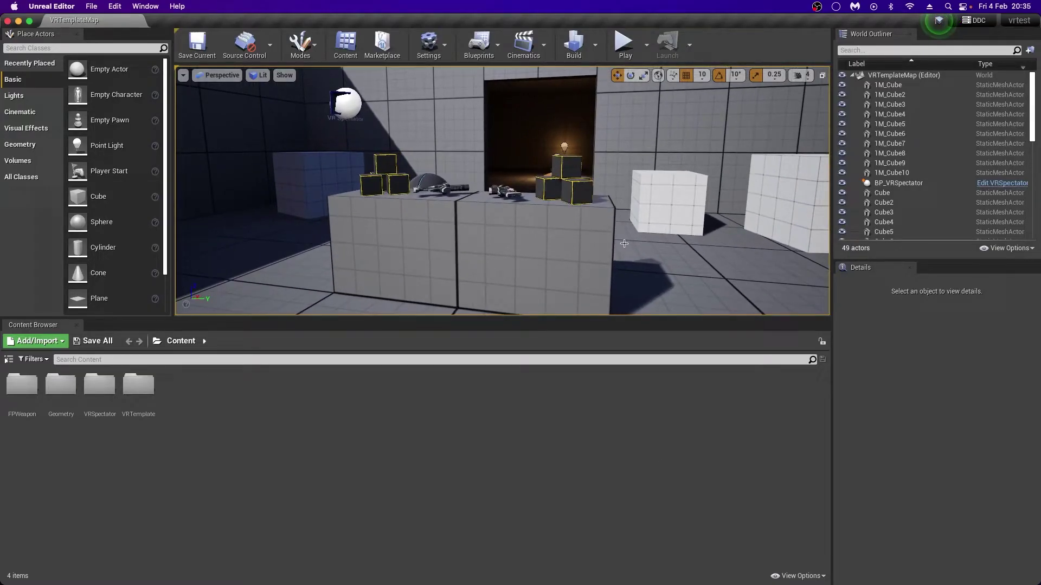
pyautogui.moveTo(635, 248); pyautogui.dragTo(631, 244, button='right')
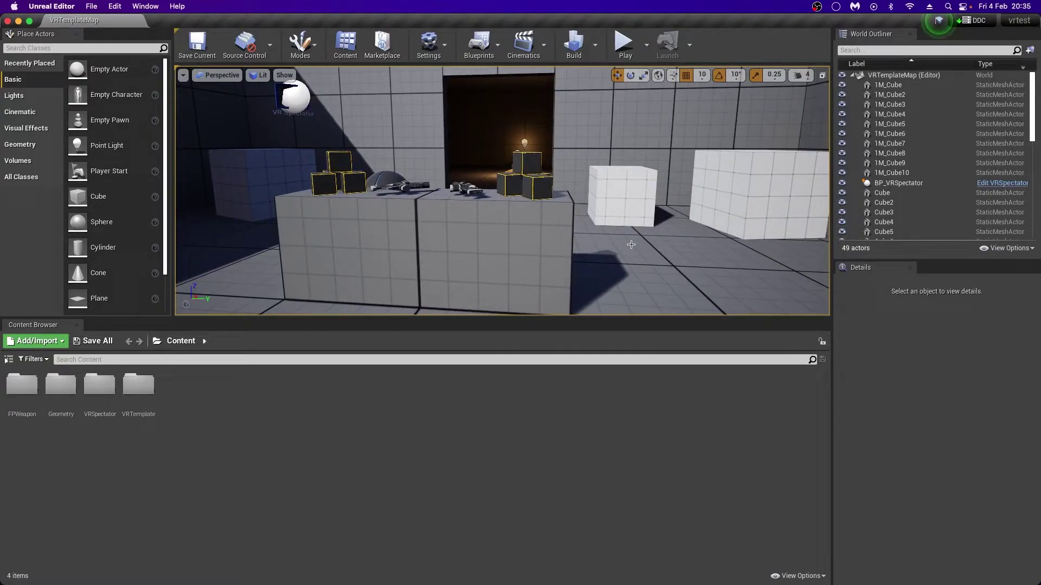
pyautogui.click(454, 237)
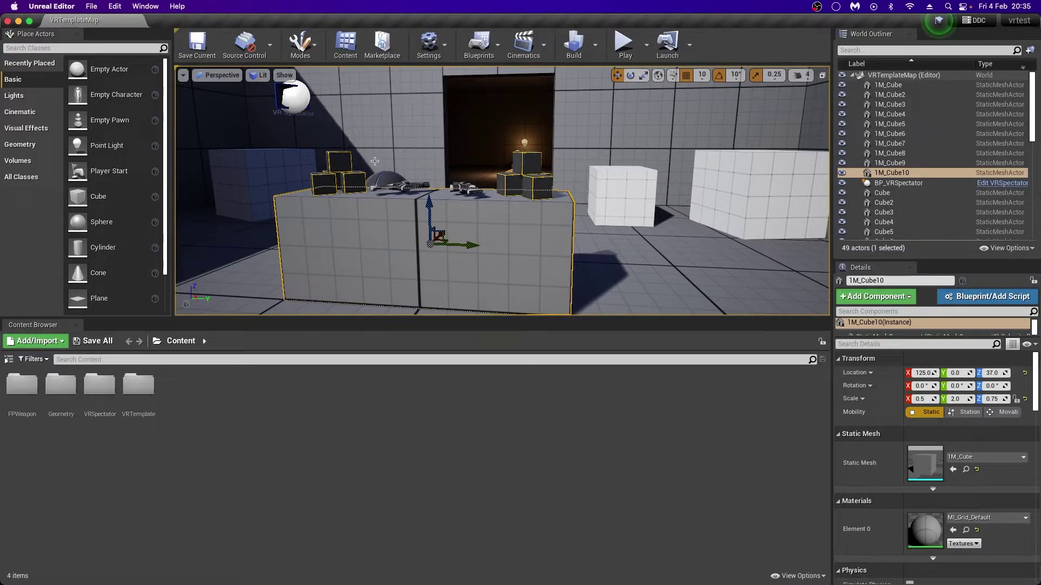
# Open Project Settings and move from the Packaging page to the Engine - Rendering page.
pyautogui.click(91, 6)
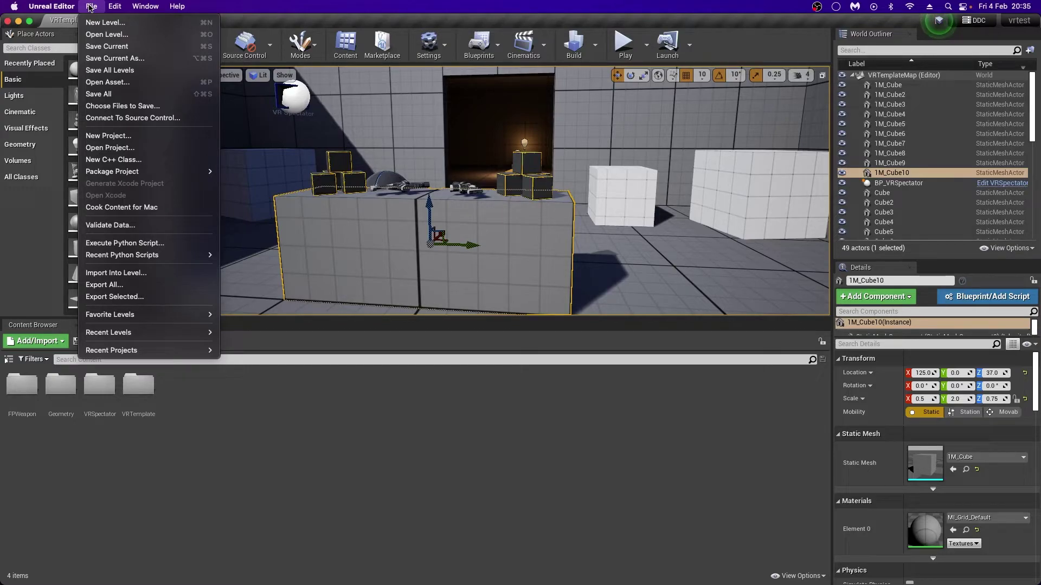
pyautogui.moveTo(115, 6)
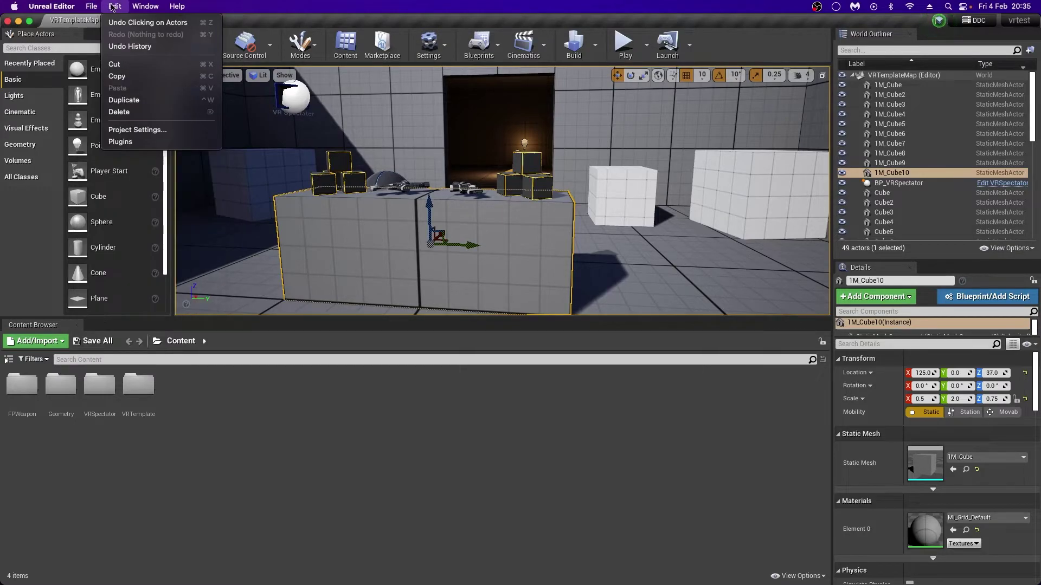
pyautogui.click(136, 130)
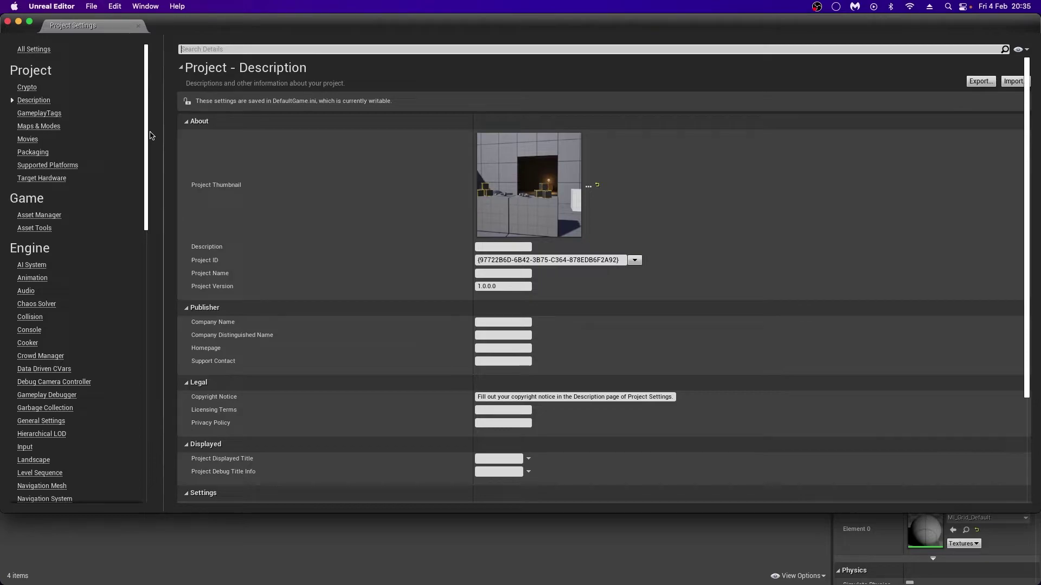
pyautogui.click(30, 153)
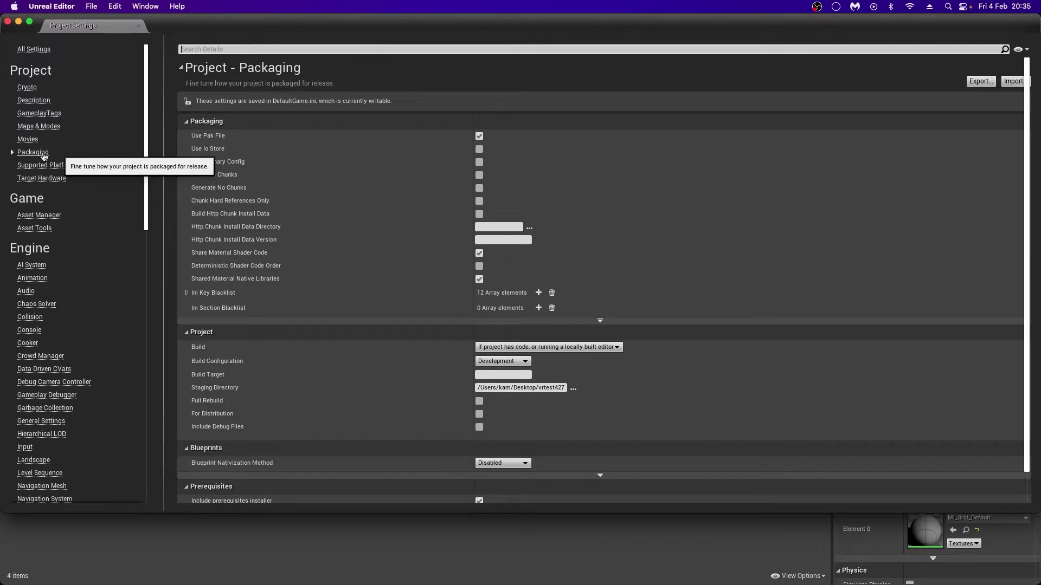
pyautogui.scroll(-10, 67, 353)
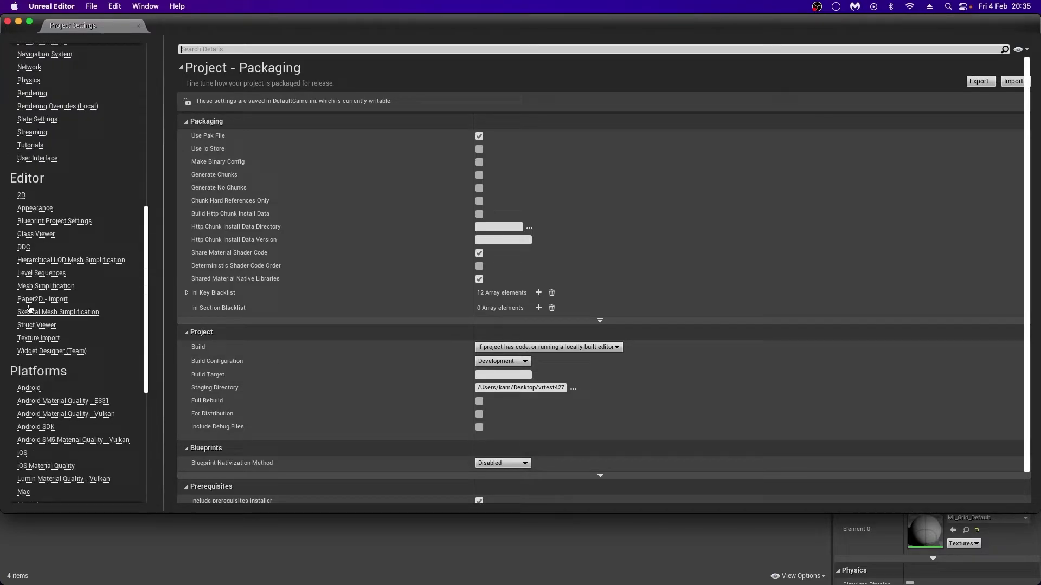
pyautogui.click(32, 93)
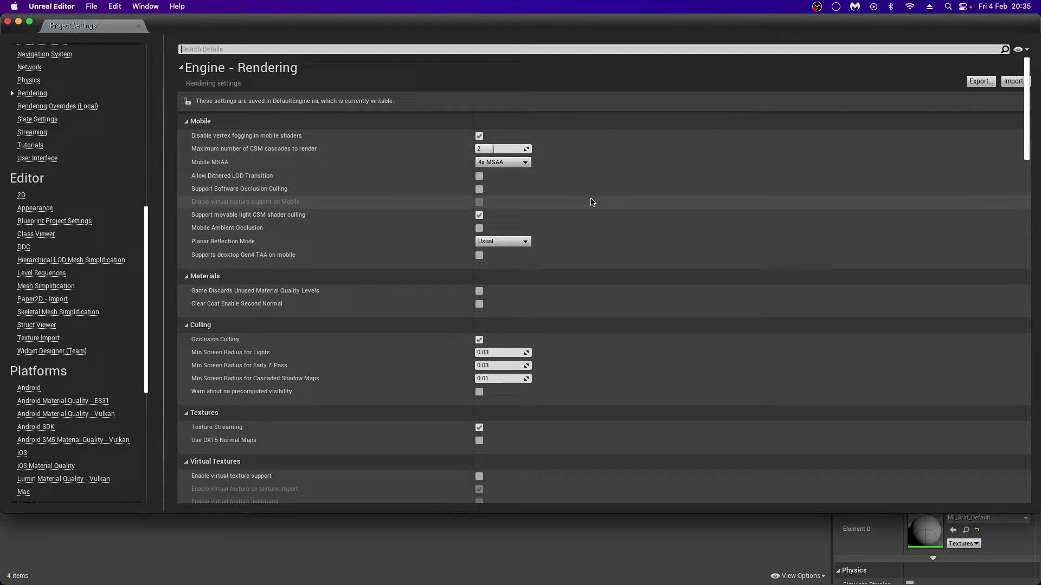
pyautogui.scroll(-2, 592, 202)
pyautogui.scroll(-15, 592, 202)
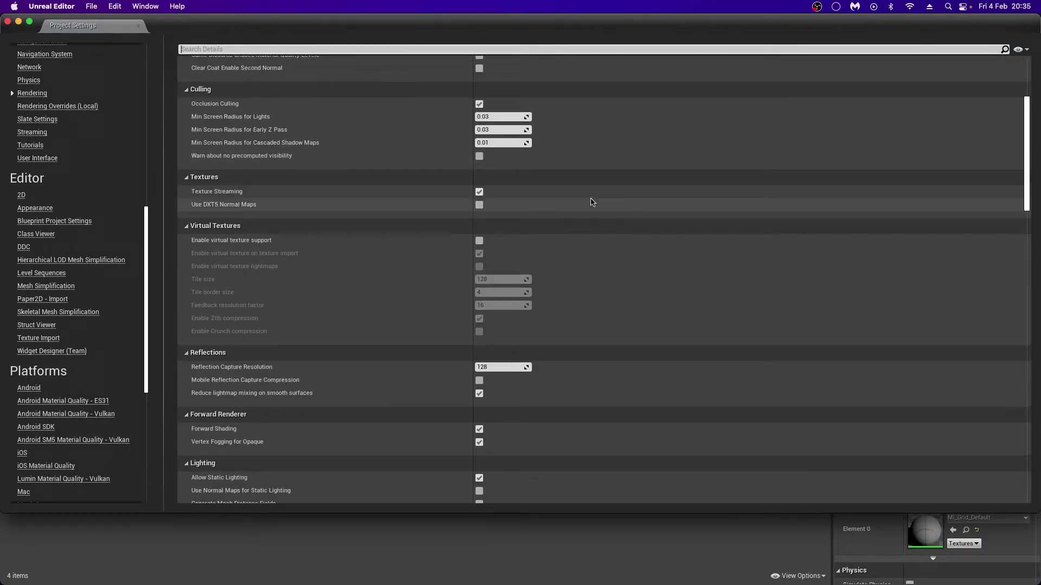
pyautogui.scroll(-20, 592, 202)
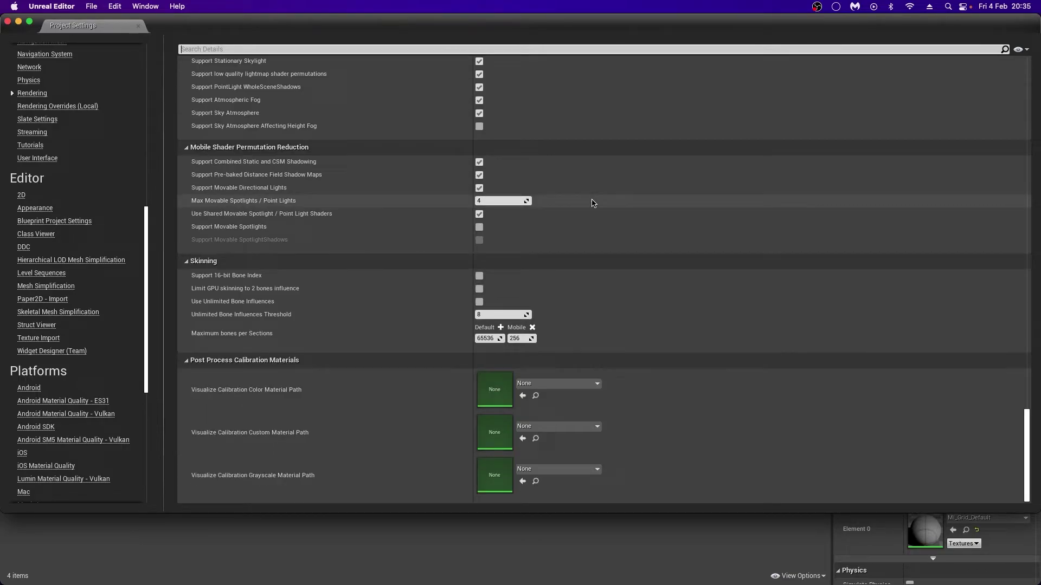
pyautogui.scroll(20, 594, 204)
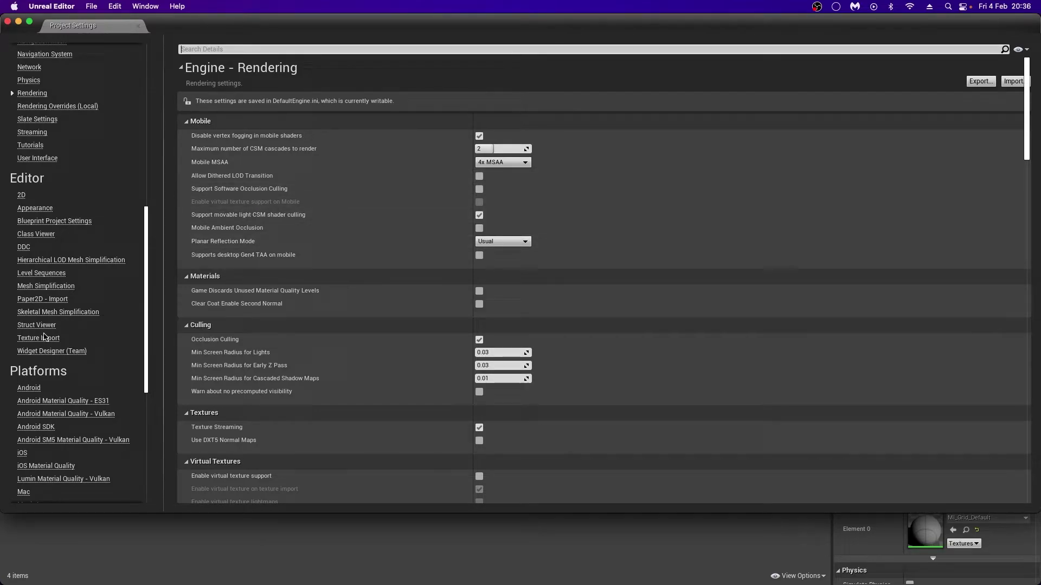
# Review the Android platform settings: APK Packaging, Build and Distribution Signing sections.
pyautogui.click(29, 388)
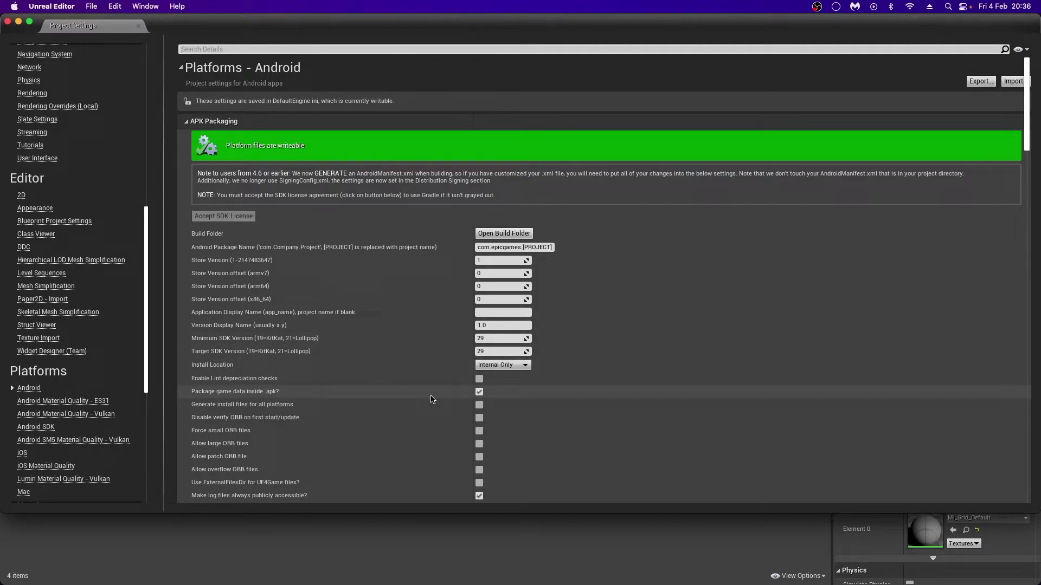
pyautogui.scroll(-10, 568, 420)
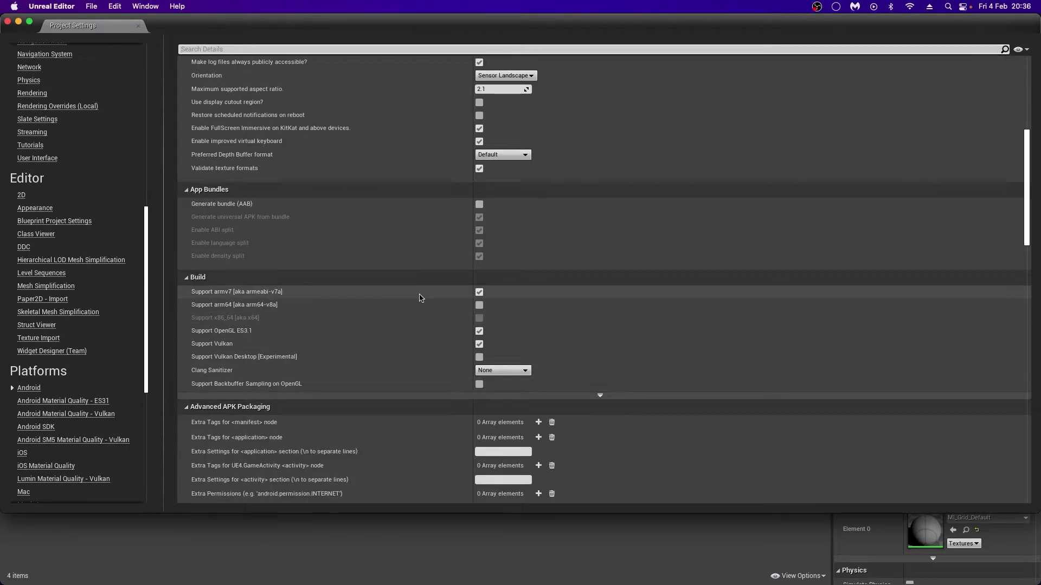
pyautogui.scroll(-4, 422, 297)
pyautogui.scroll(-1, 423, 295)
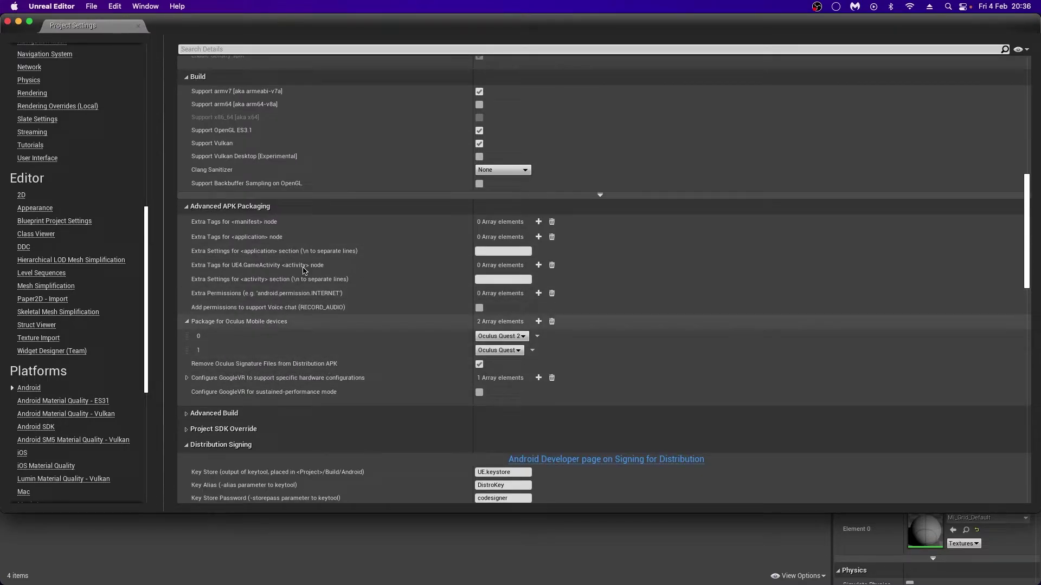
# Close Project Settings and package the project as Android (ASTC) into the vrtest427 folder, watching the log.
pyautogui.click(8, 22)
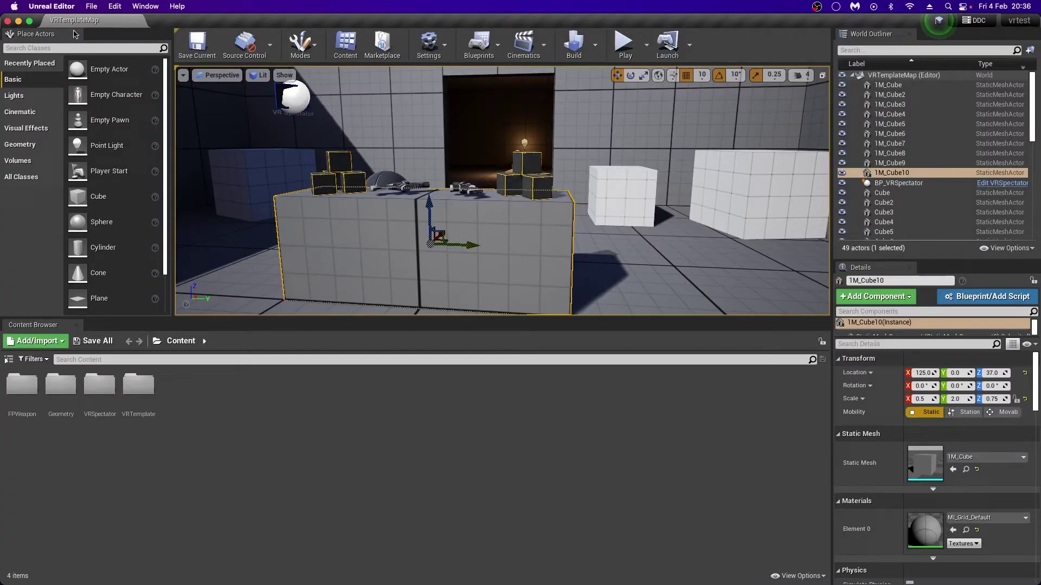
pyautogui.click(90, 7)
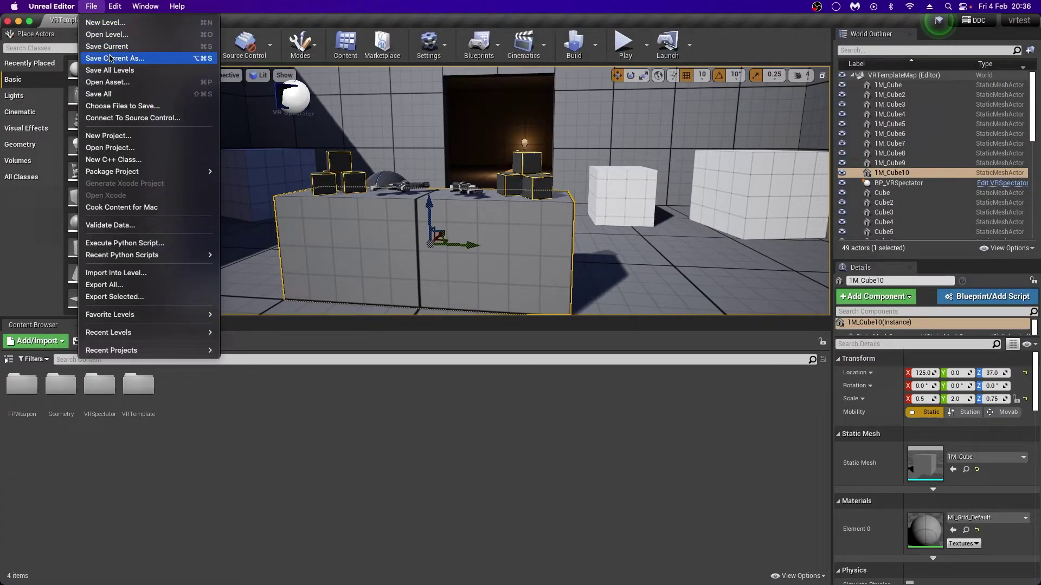
pyautogui.moveTo(144, 170)
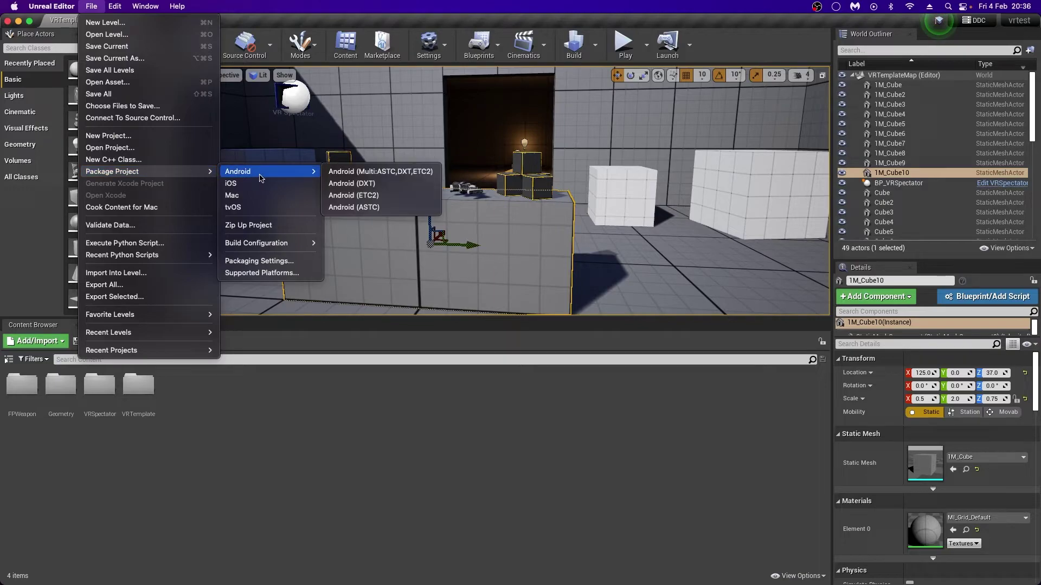
pyautogui.moveTo(271, 172)
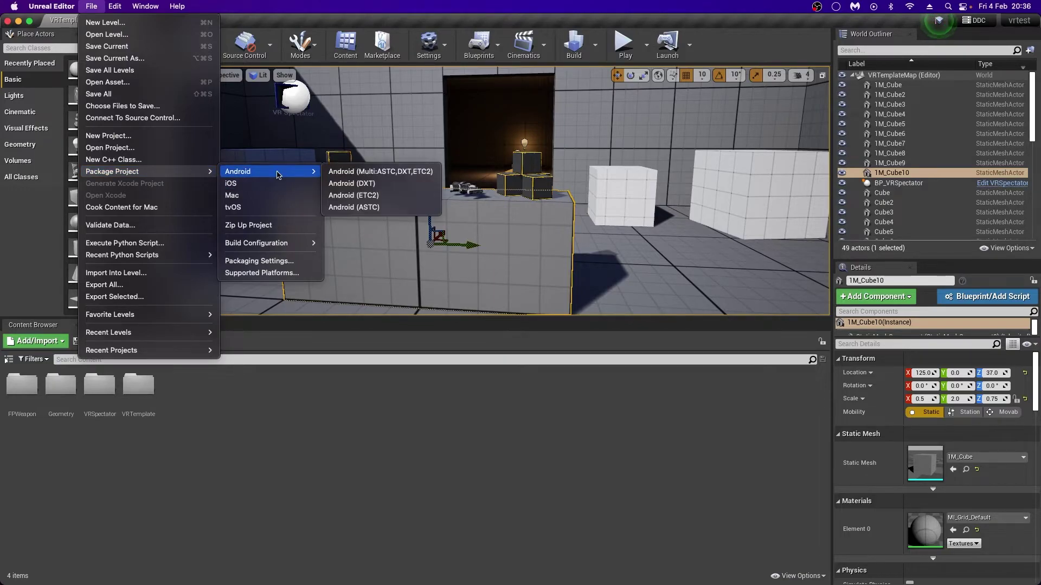
pyautogui.click(378, 208)
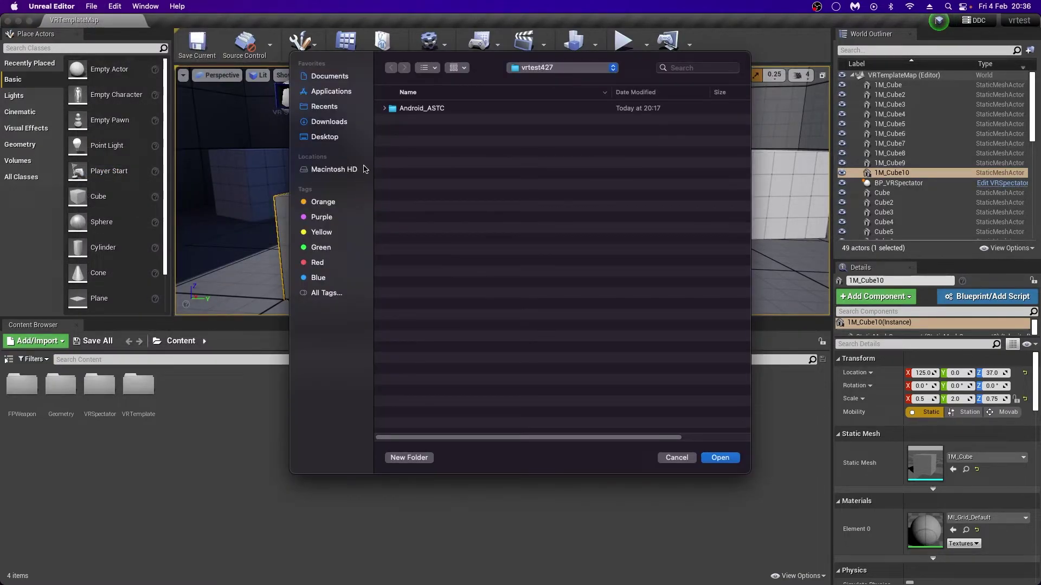
pyautogui.click(719, 458)
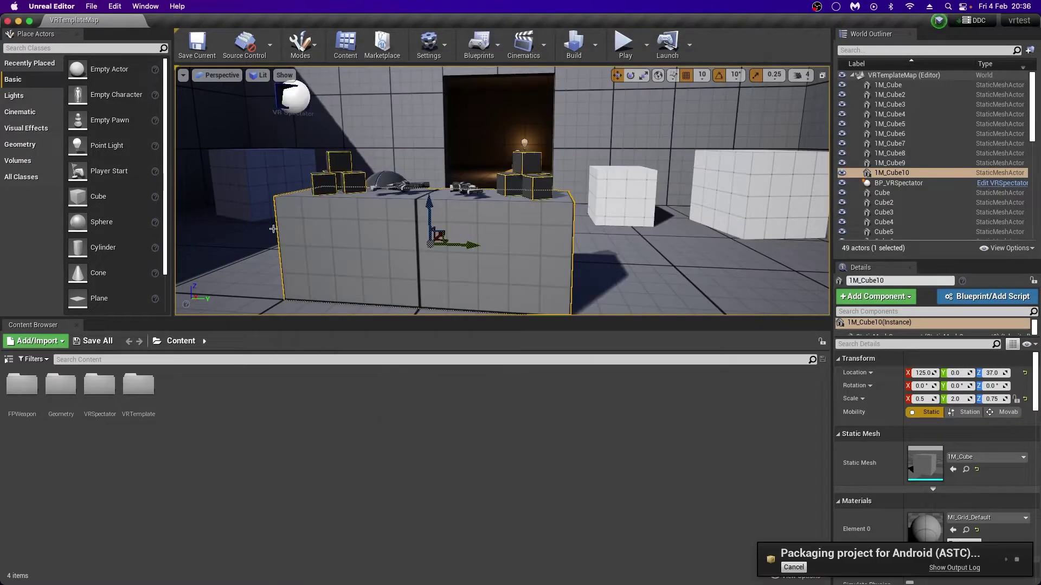
pyautogui.click(940, 568)
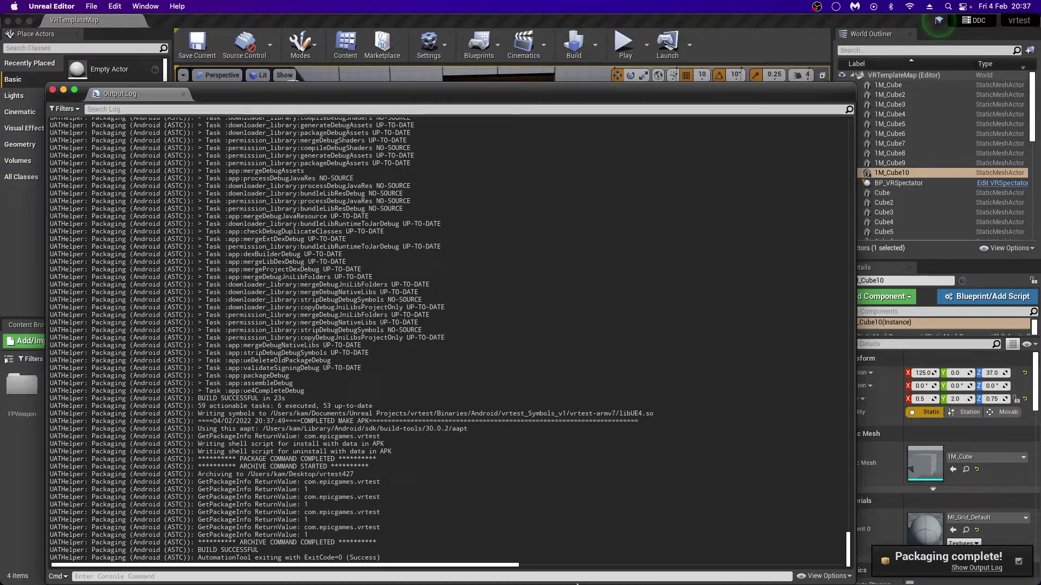
# Find the 143.1 MB vrtest-armv7.apk in the Android_ASTC folder, then bring Chrome forward.
pyautogui.moveTo(278, 583)
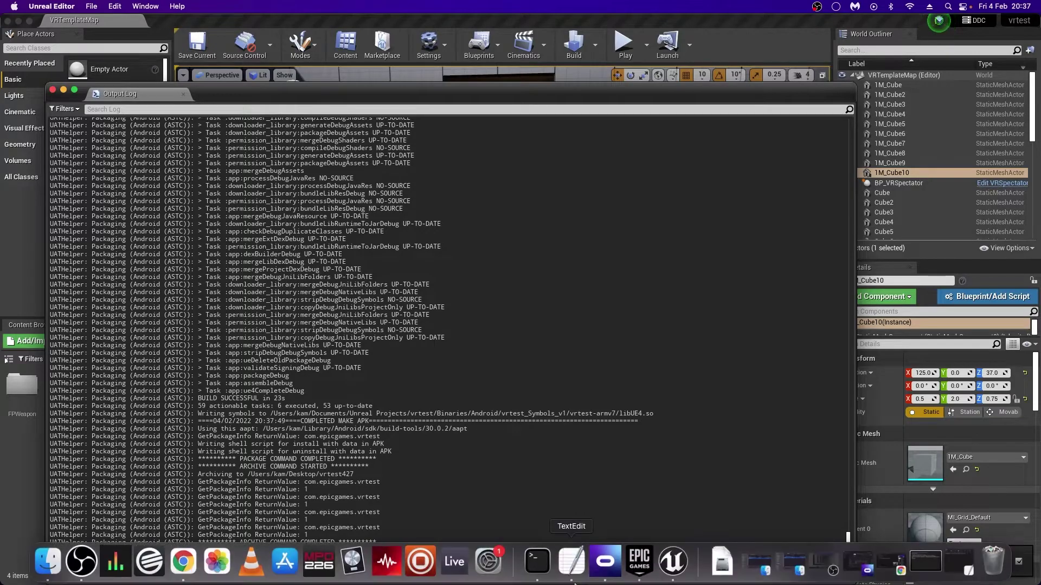
pyautogui.click(42, 568)
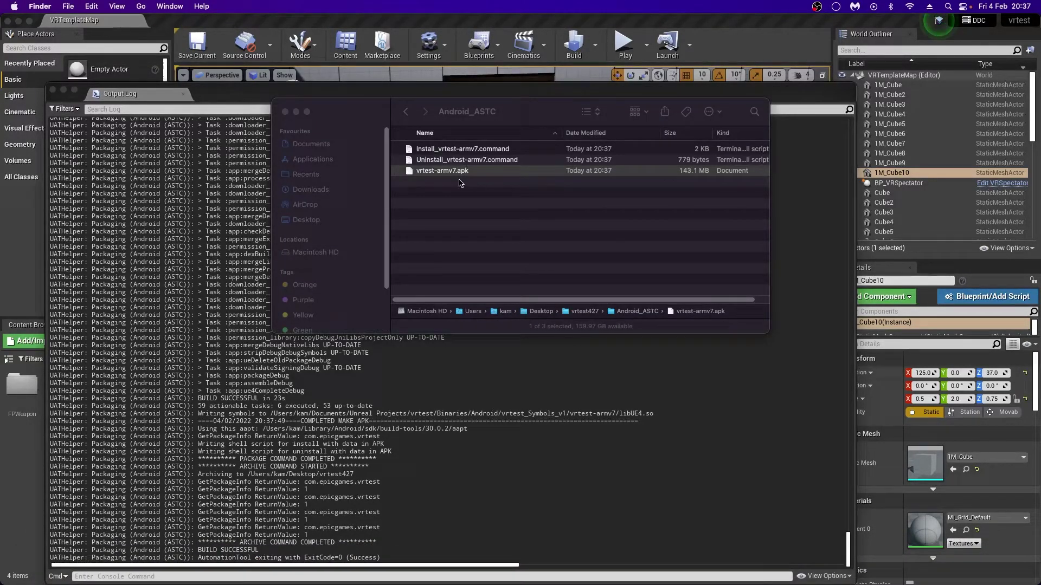
pyautogui.click(450, 173)
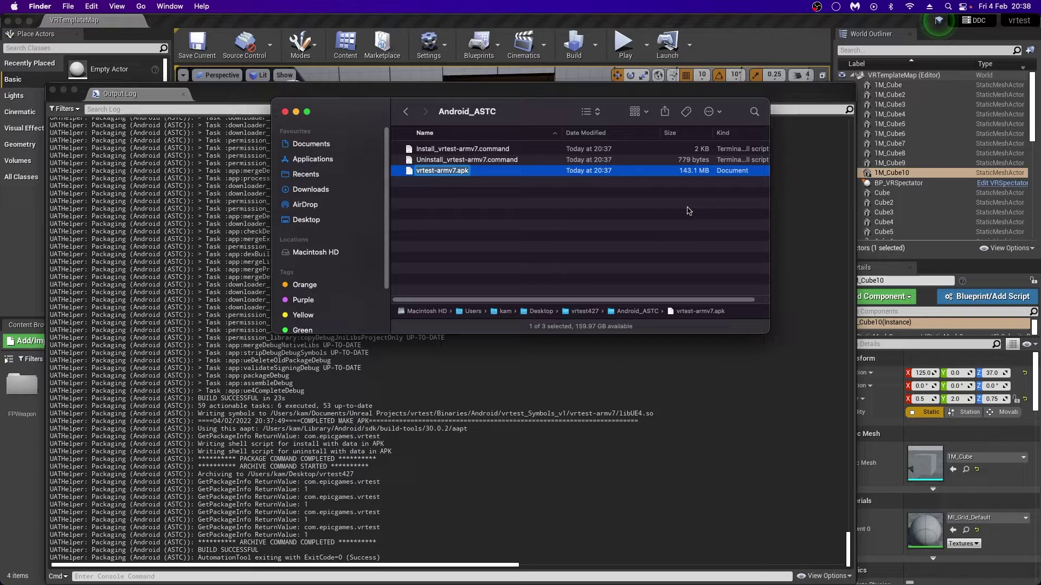
pyautogui.moveTo(576, 584)
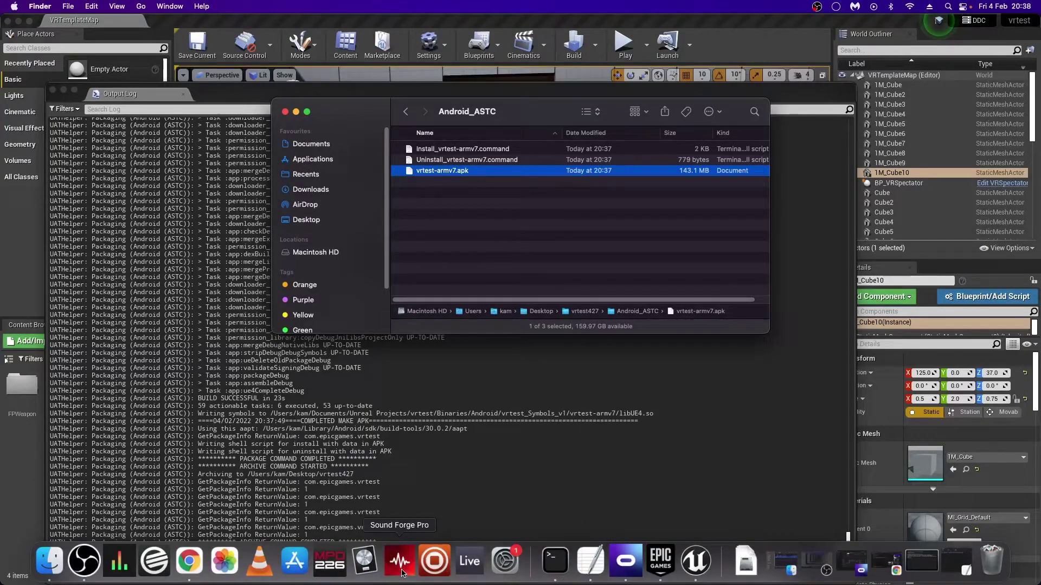
pyautogui.click(189, 568)
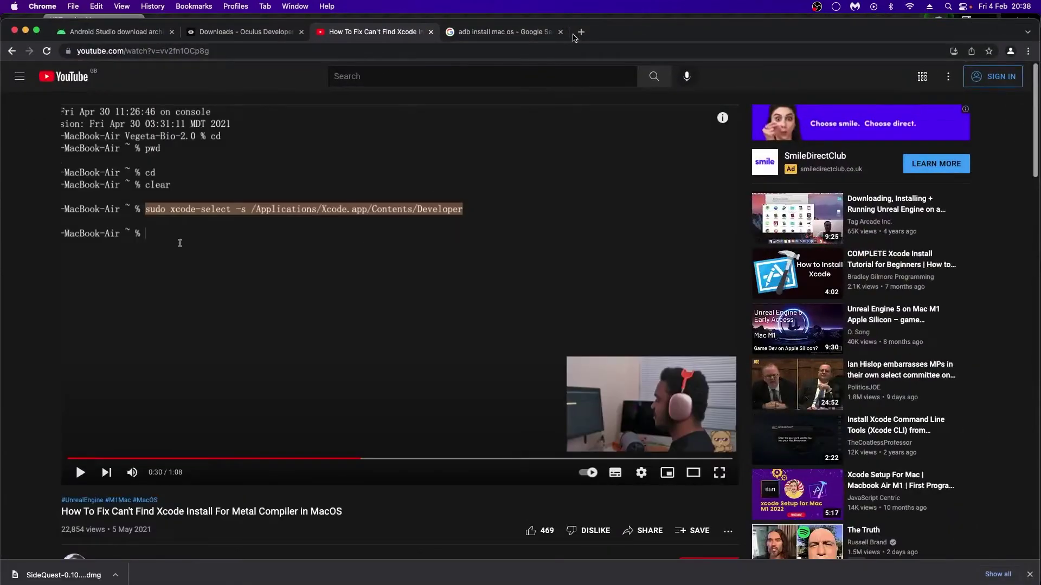
# Search 'sidequest' to reach the SideQuest Download & Setup page, then minimize the browser.
pyautogui.click(536, 32)
pyautogui.click(519, 50)
pyautogui.write('sidequest')
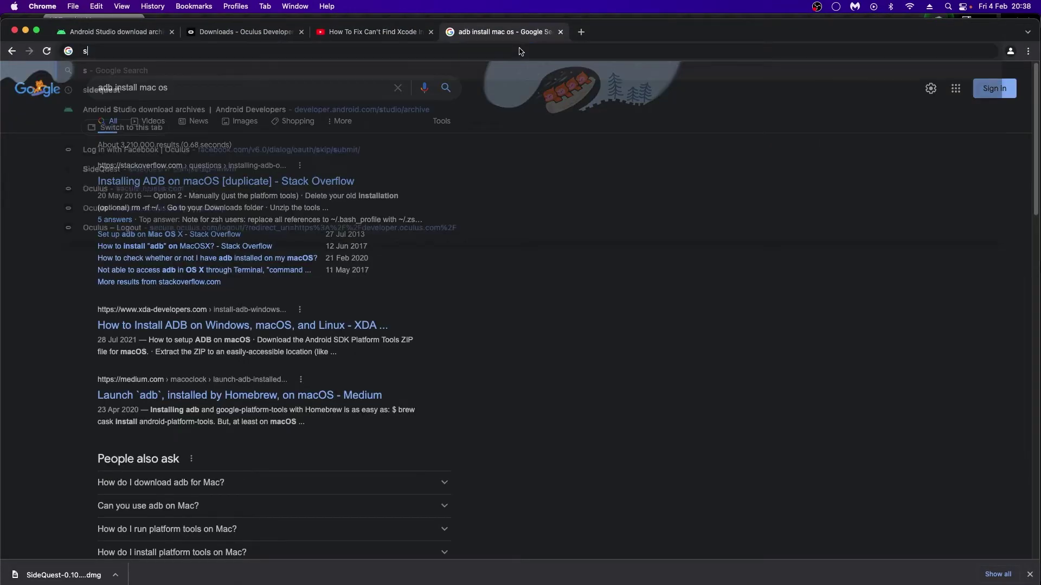
pyautogui.press('Return')
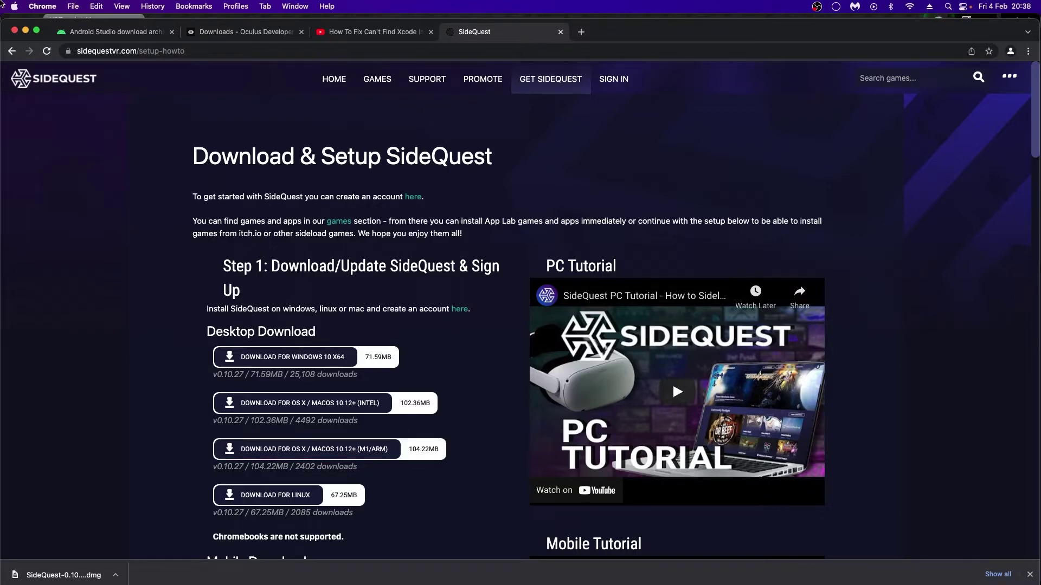
pyautogui.click(25, 29)
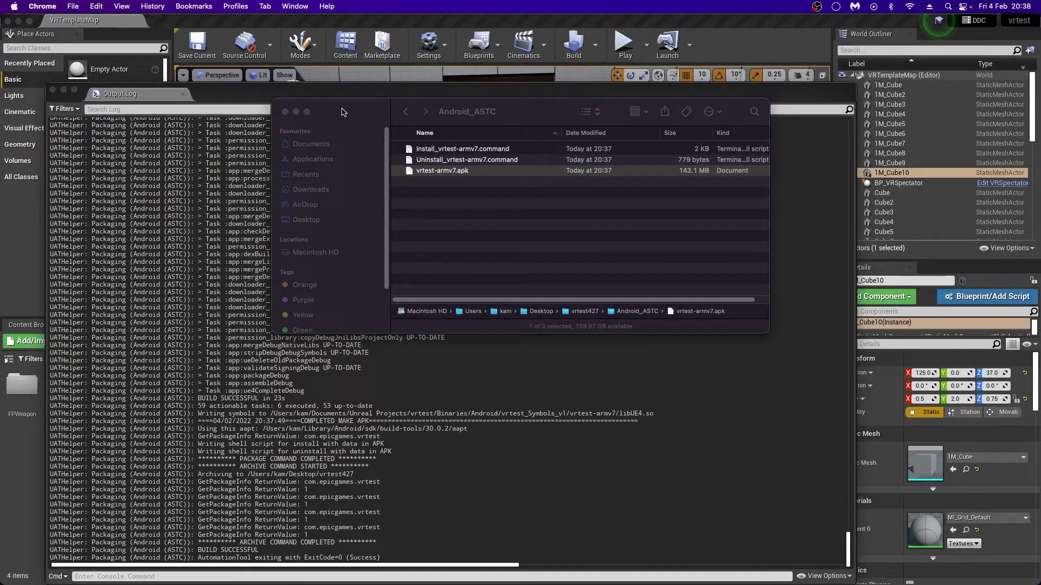
# Move the Android_ASTC Finder window down slightly and minimize it.
pyautogui.moveTo(343, 112); pyautogui.dragTo(343, 133)
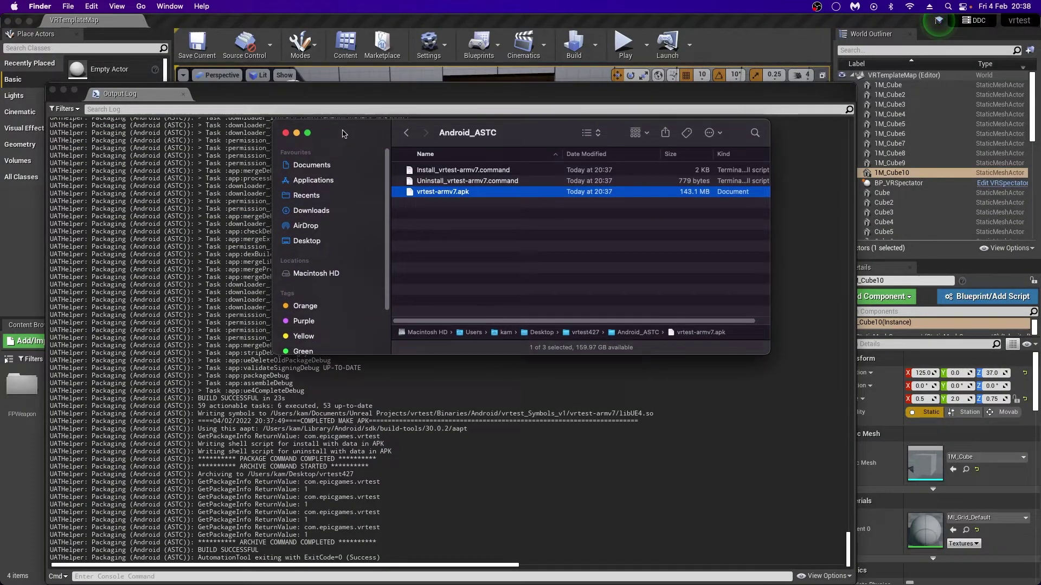
pyautogui.click(297, 134)
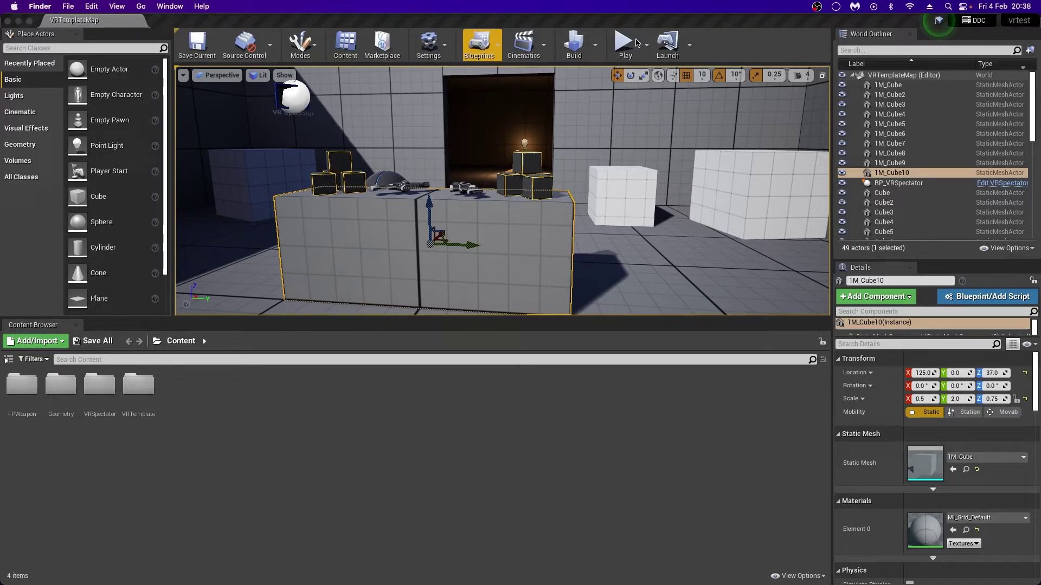
# Confirm Quest_2 is connected in the Device Manager, then launch the level onto it.
pyautogui.click(689, 48)
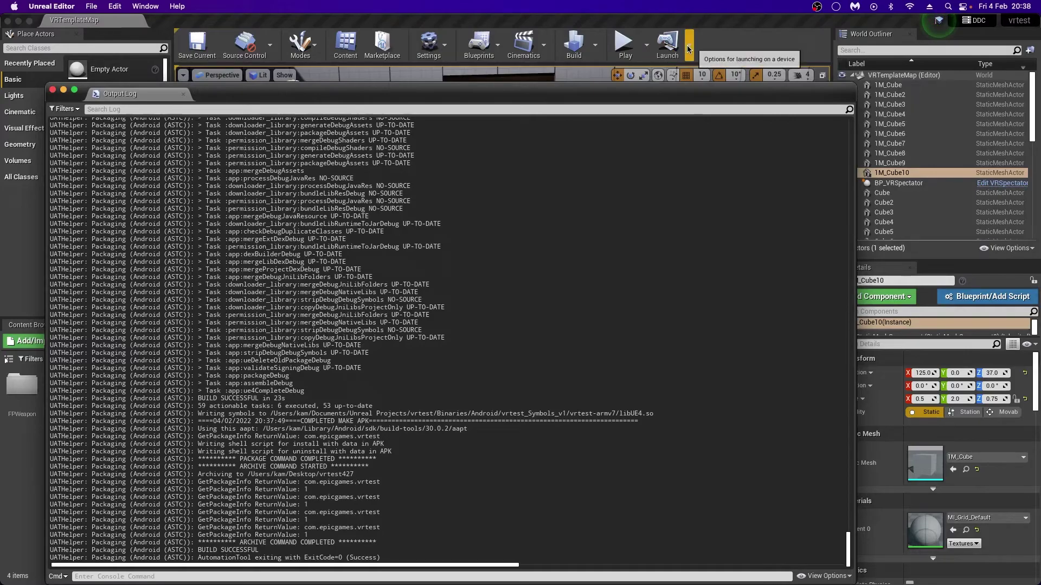
pyautogui.click(689, 46)
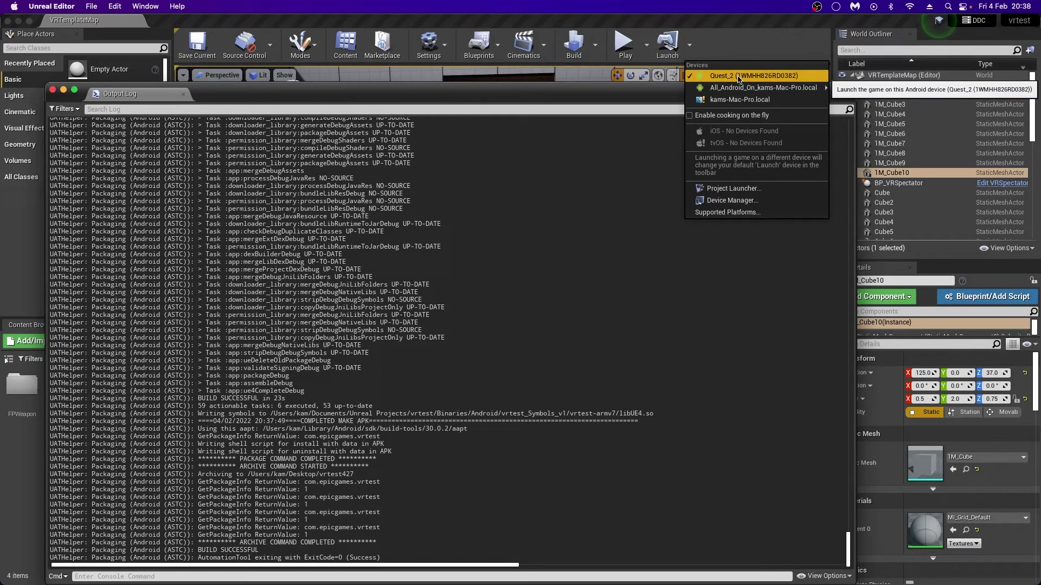
pyautogui.click(732, 201)
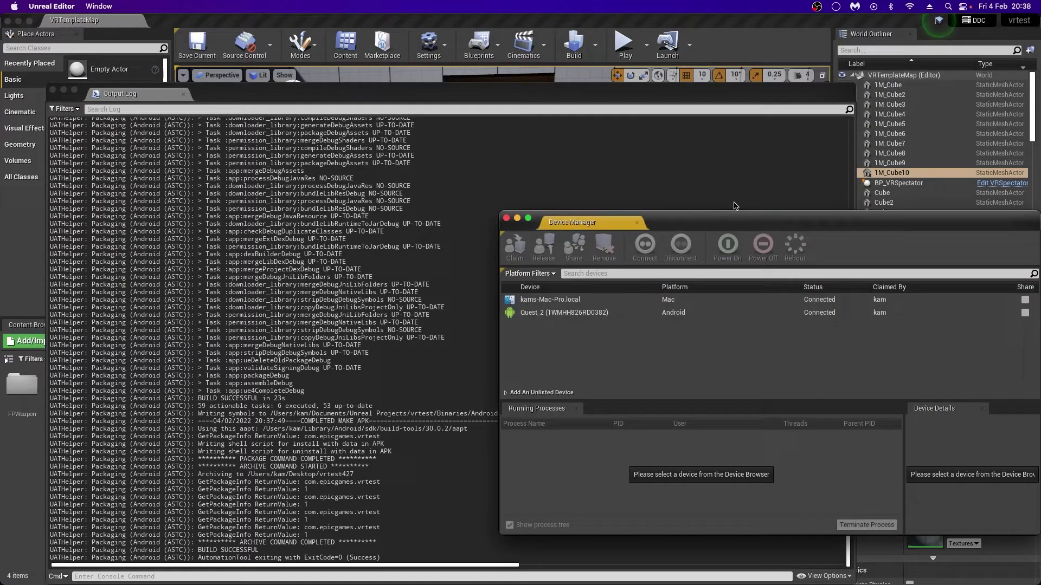
pyautogui.click(550, 316)
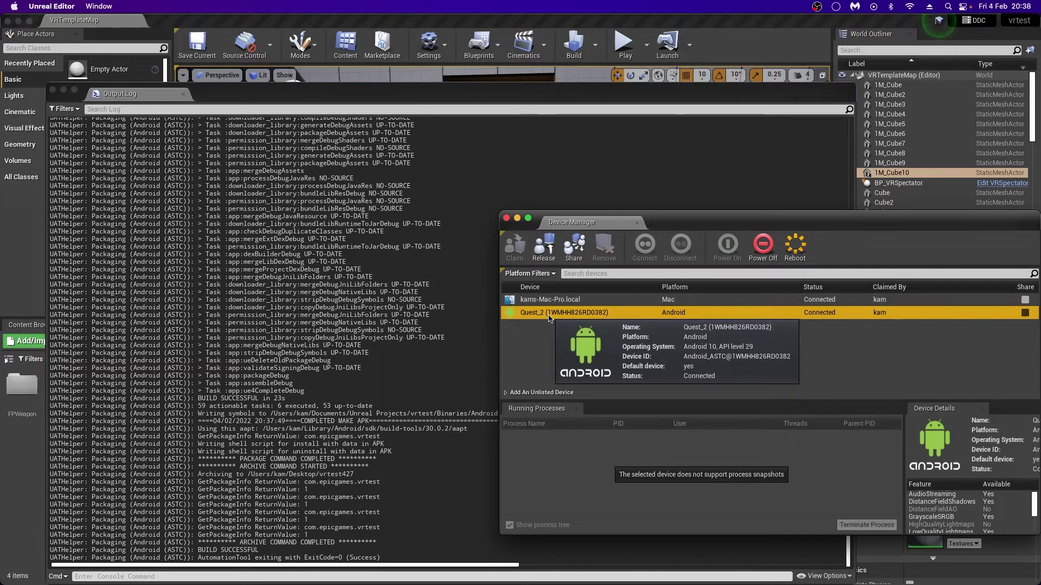
pyautogui.moveTo(699, 222); pyautogui.dragTo(579, 189)
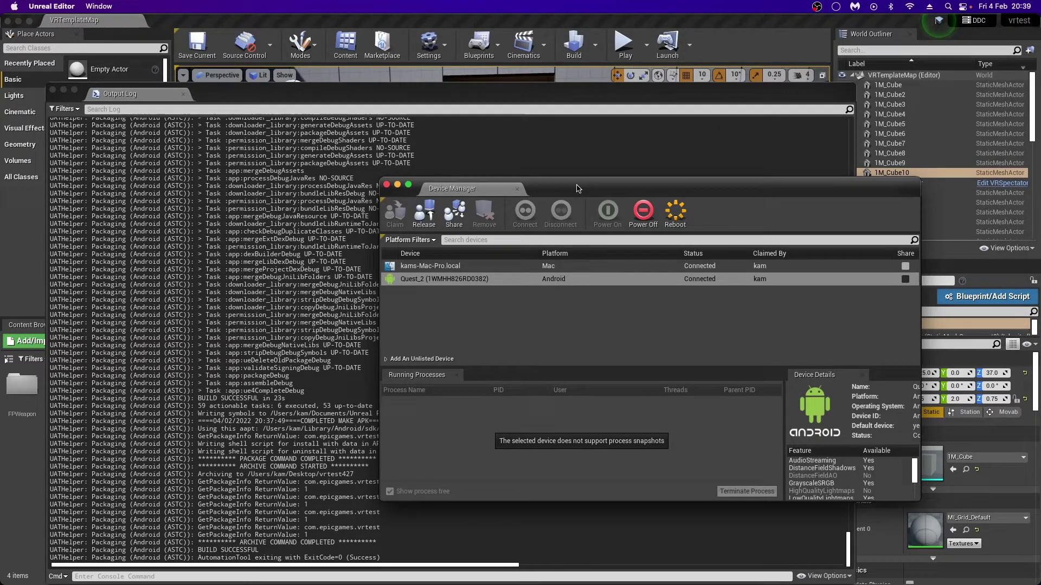
pyautogui.click(398, 185)
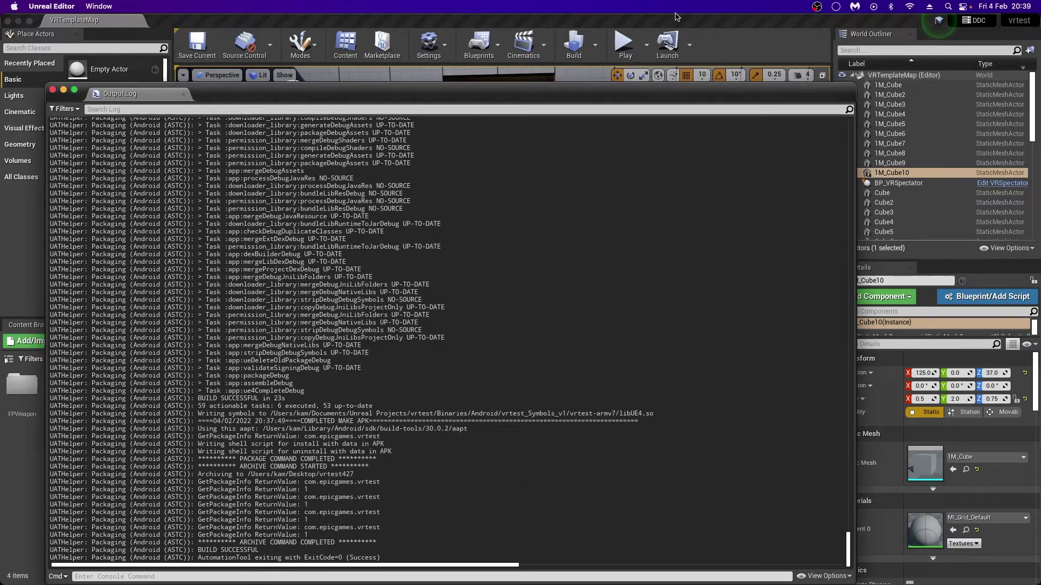
pyautogui.click(666, 48)
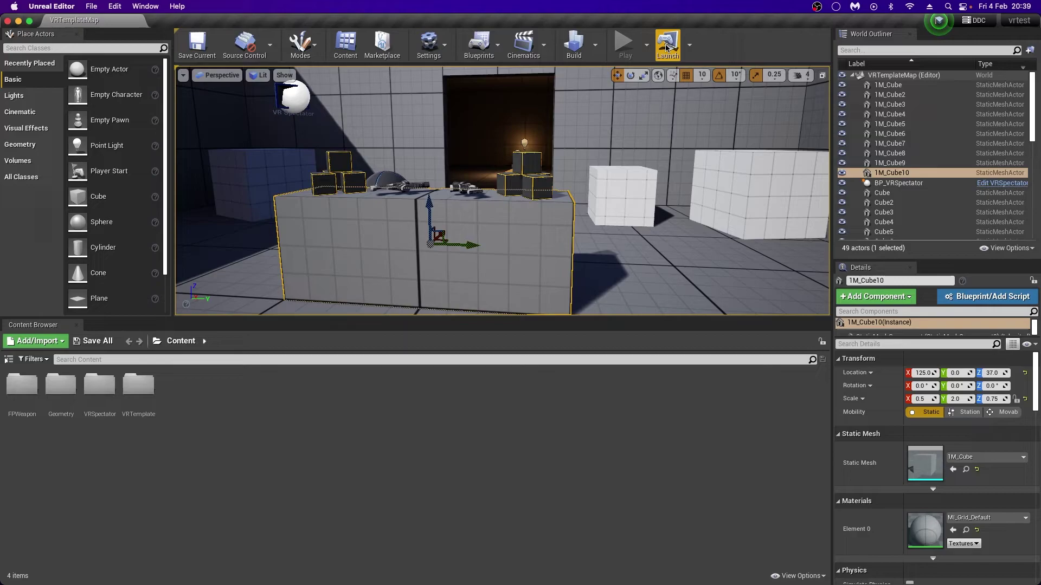
# Launch onto the Quest_2 and show the output log to follow the deployment.
pyautogui.click(667, 47)
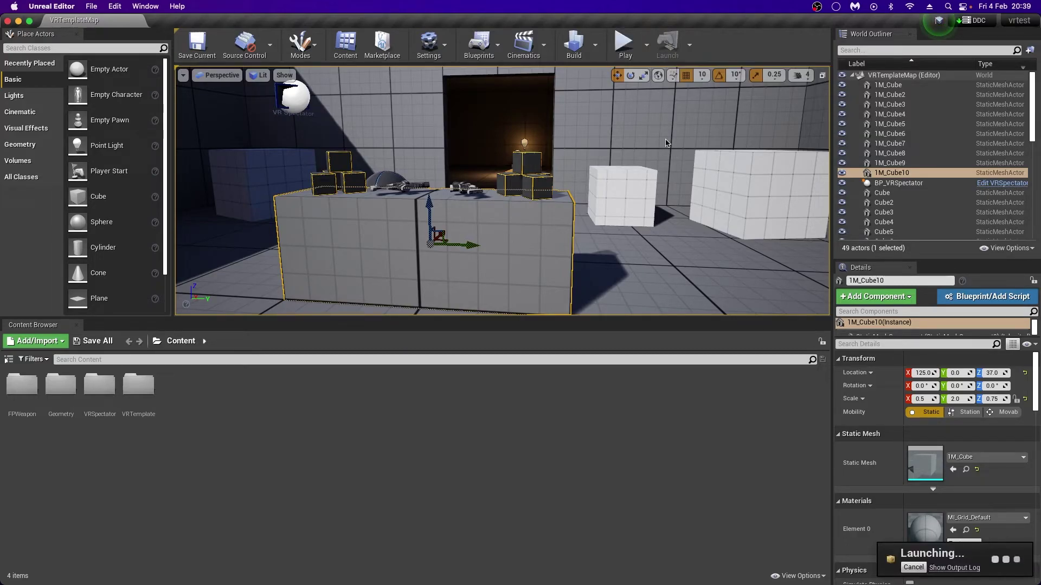
pyautogui.click(953, 568)
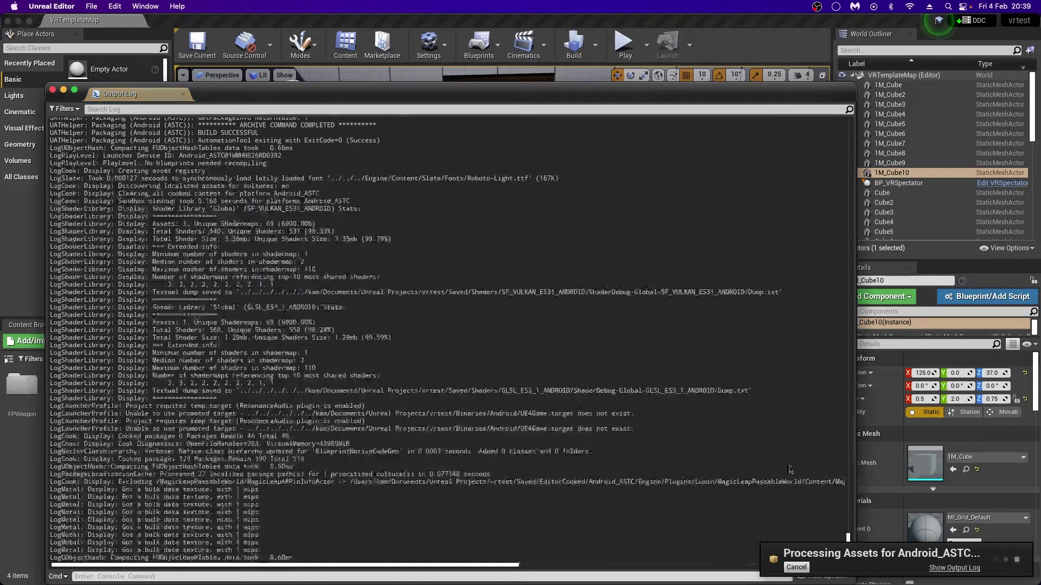